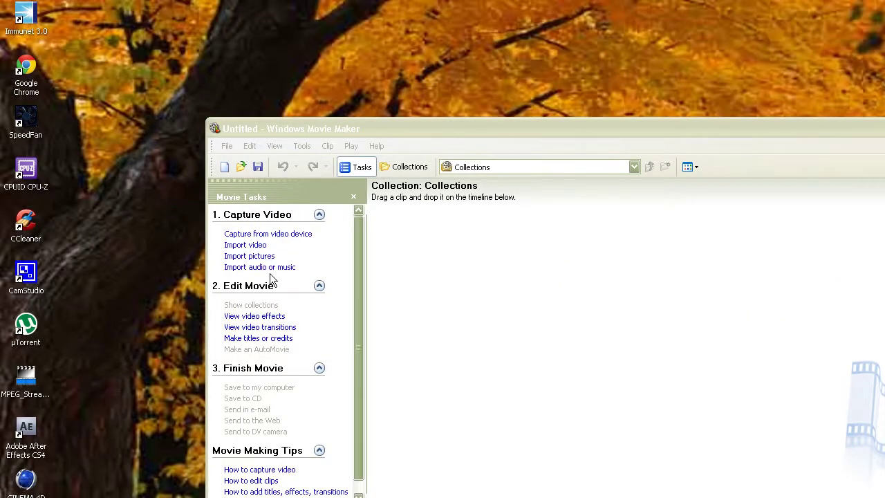
- Start a video import and select the rtgergwege file in the My Videos folder
{"action": "left_click", "coordinate": [260, 247]}
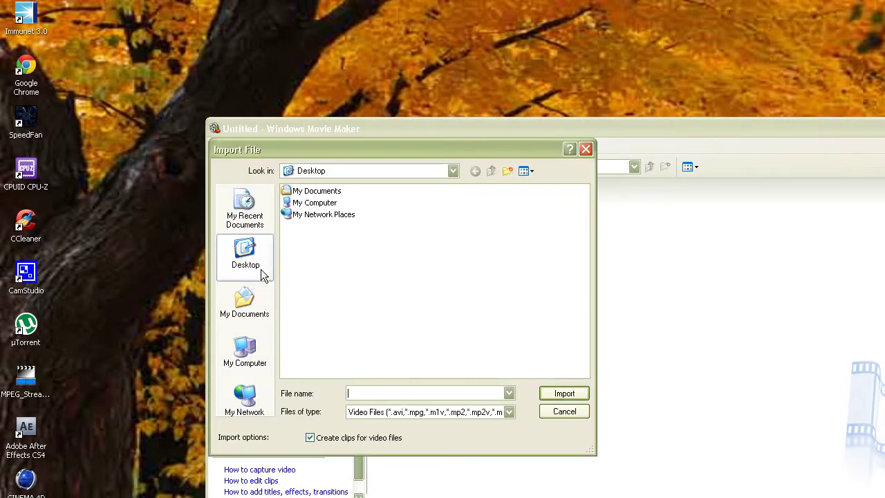
{"action": "left_click", "coordinate": [254, 307]}
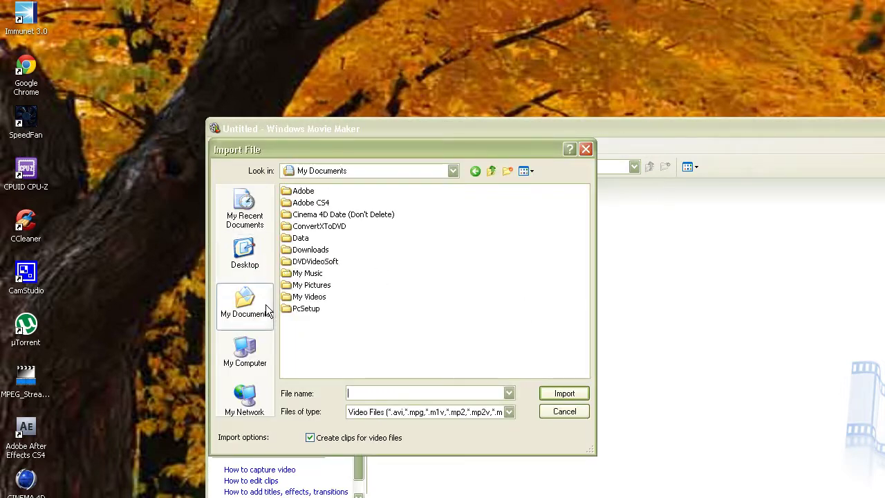
{"action": "double_click", "coordinate": [315, 296]}
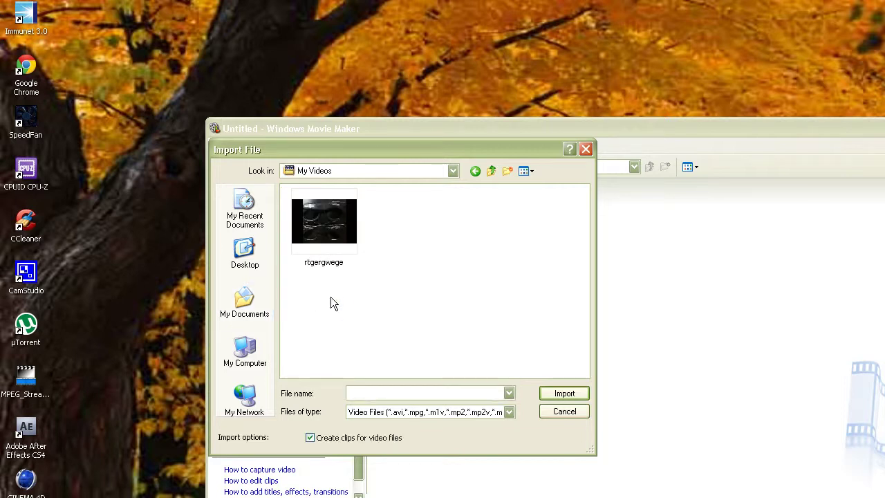
{"action": "left_click", "coordinate": [334, 232]}
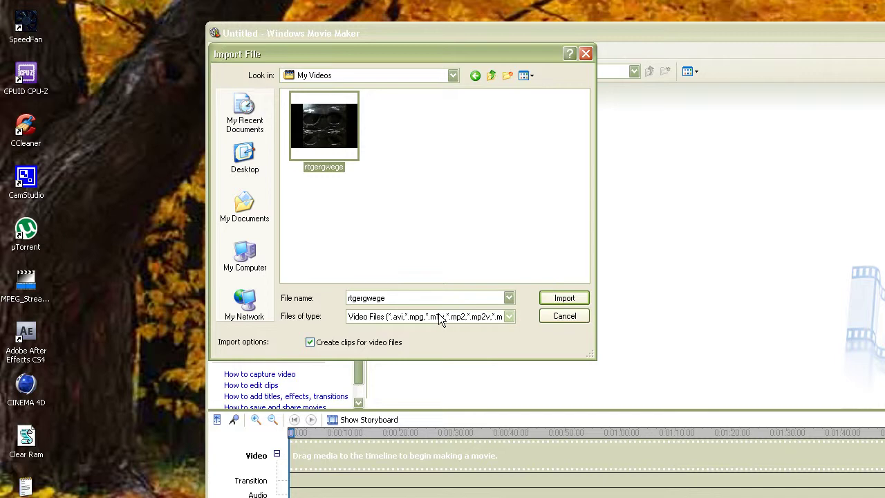
- Set the import file type to All Files (*.*) and import the rtgergwege video into the collection
{"action": "left_click", "coordinate": [509, 316]}
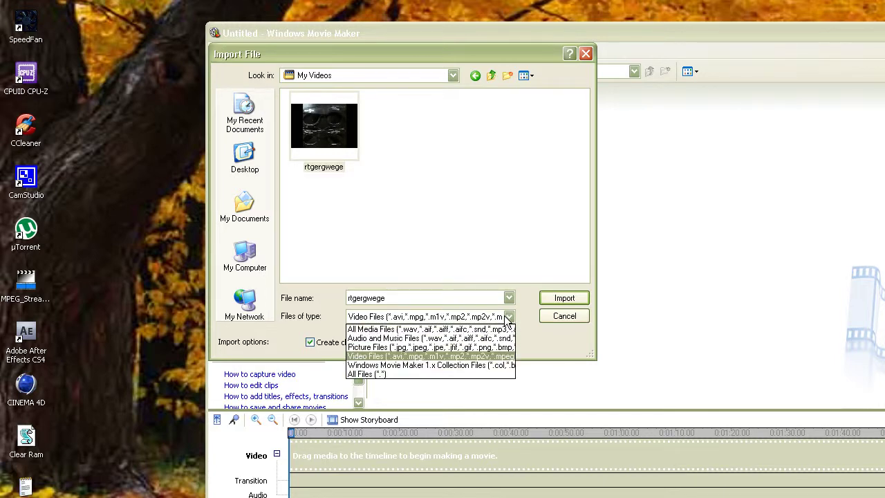
{"action": "left_click", "coordinate": [464, 170]}
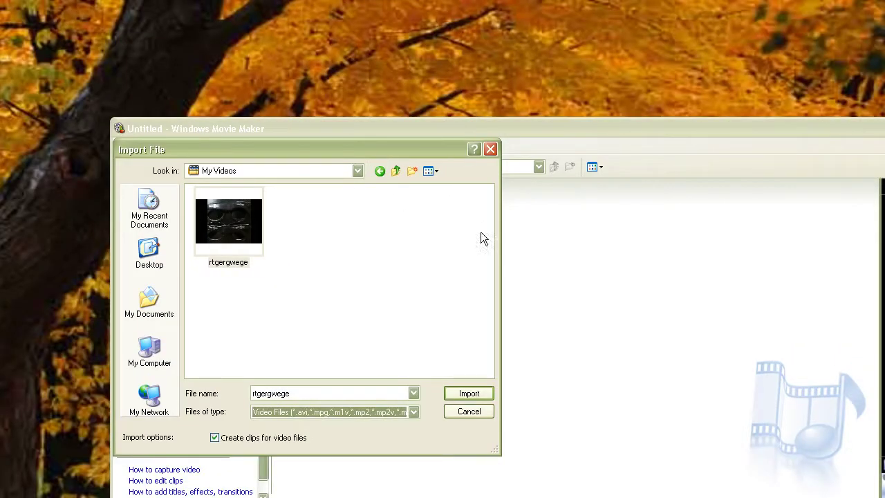
{"action": "left_click_drag", "start_coordinate": [472, 68], "coordinate": [620, 150]}
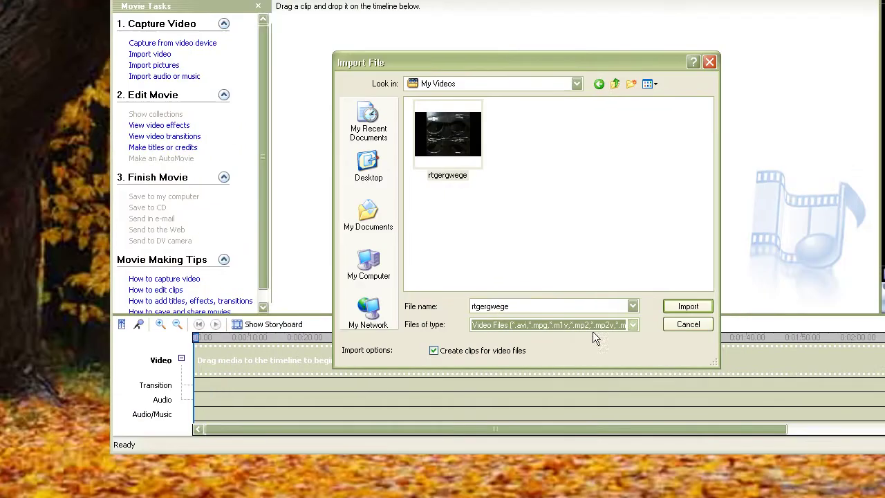
{"action": "left_click", "coordinate": [632, 325]}
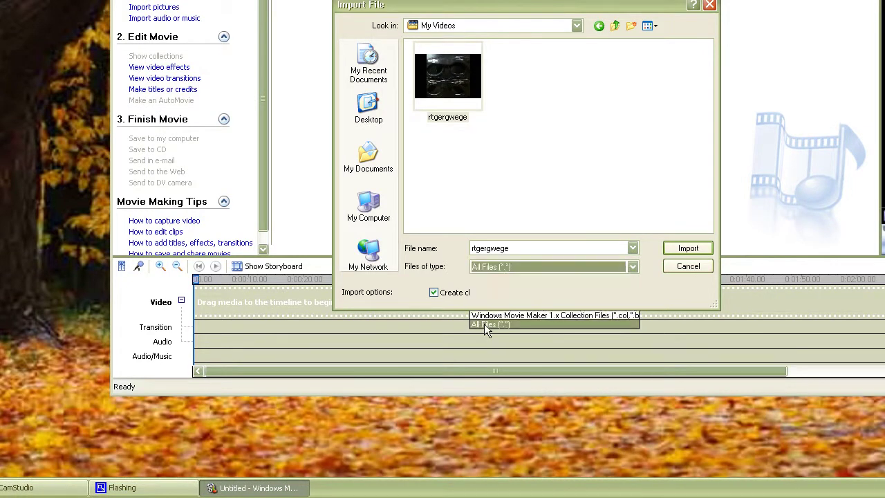
{"action": "left_click", "coordinate": [484, 323]}
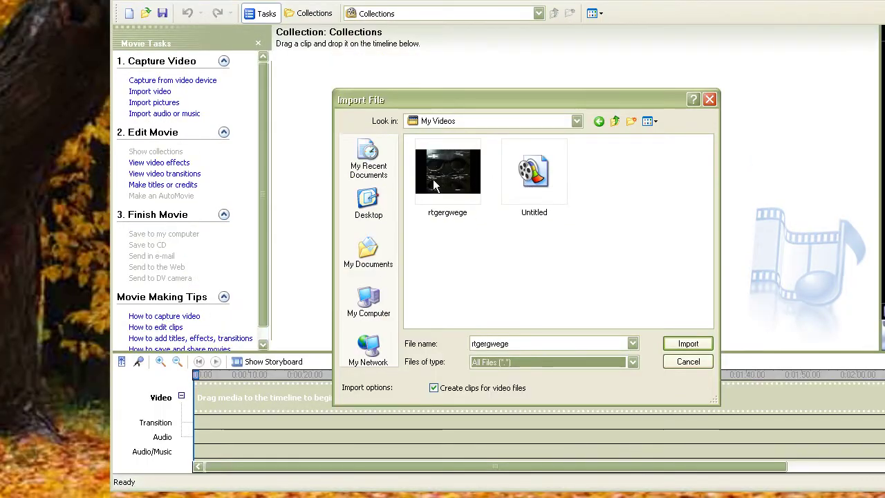
{"action": "left_click", "coordinate": [448, 78]}
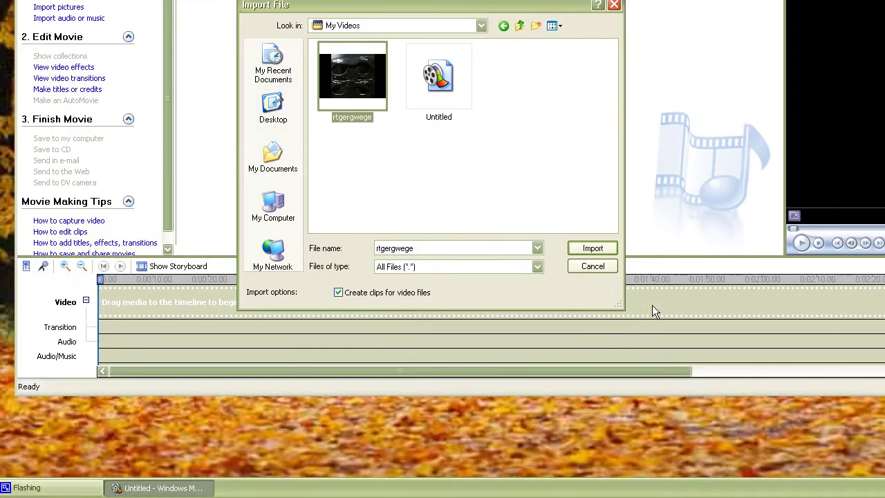
{"action": "left_click", "coordinate": [594, 248]}
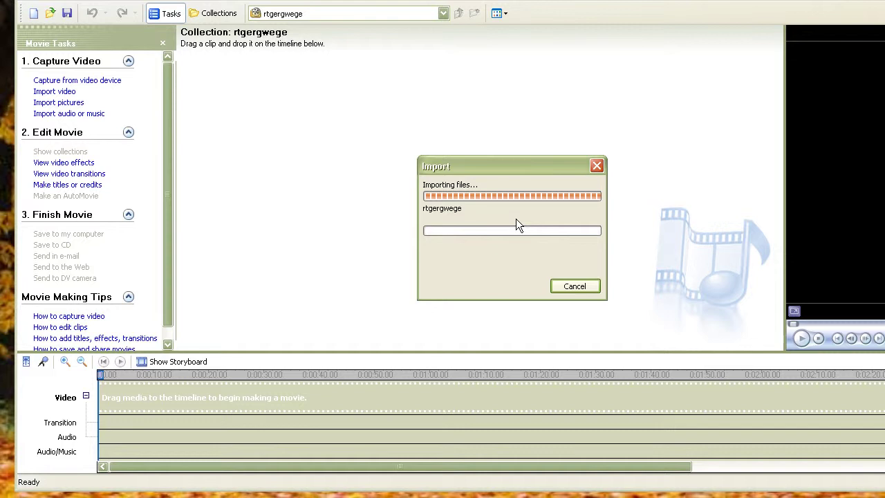
{"action": "left_click", "coordinate": [587, 290]}
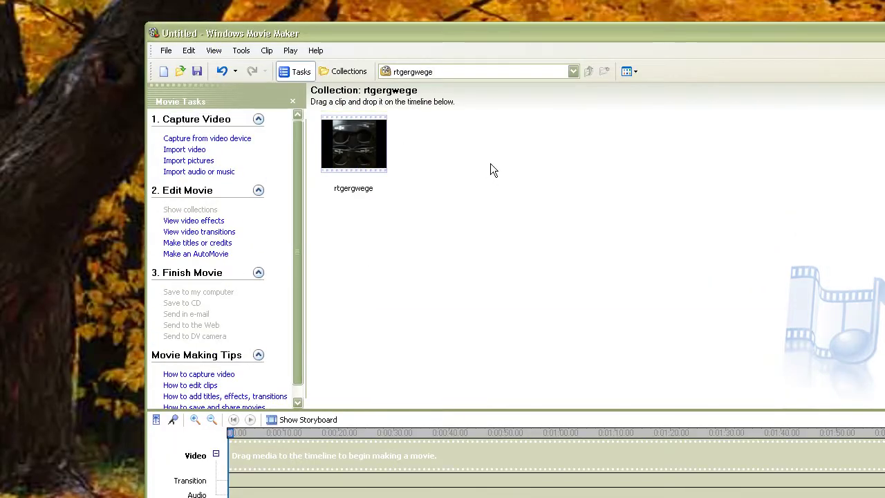
- Switch to the storyboard view and back to the timeline view
{"action": "left_click_drag", "start_coordinate": [353, 145], "coordinate": [316, 423]}
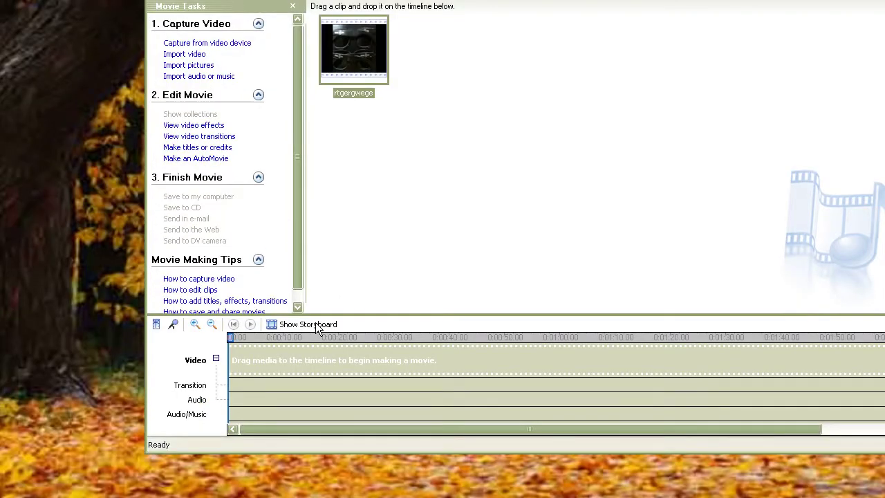
{"action": "left_click", "coordinate": [315, 325]}
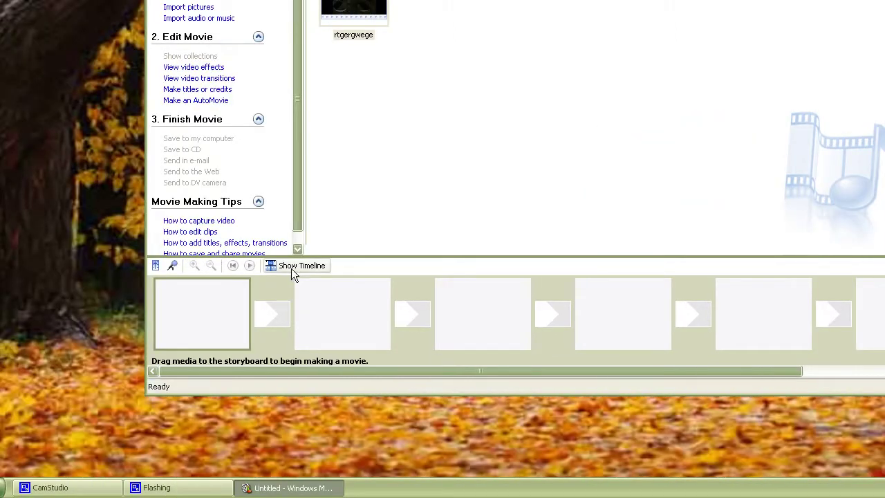
{"action": "left_click", "coordinate": [301, 266]}
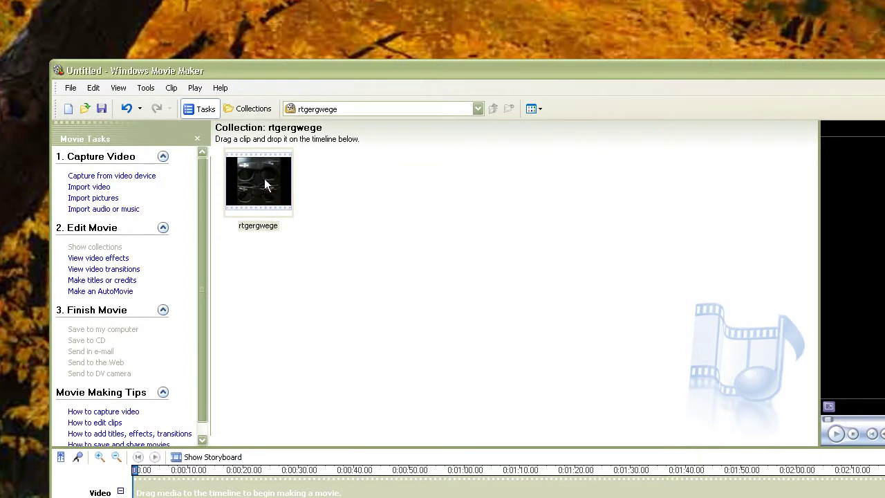
- Add the rtgergwege clip to the start of the timeline's video track
{"action": "left_click_drag", "start_coordinate": [264, 163], "coordinate": [162, 497]}
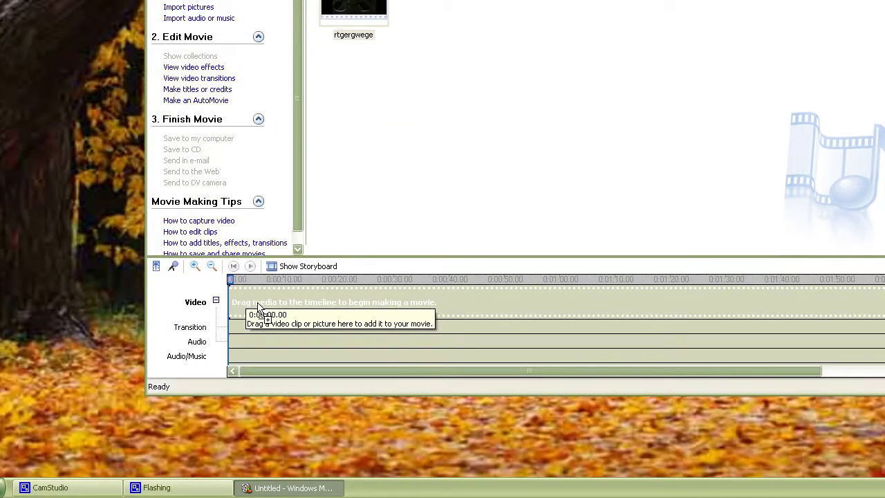
{"action": "mouse_move", "coordinate": [258, 306]}
{"action": "left_mouse_down"}
{"action": "mouse_move", "coordinate": [292, 305]}
{"action": "mouse_move", "coordinate": [231, 300]}
{"action": "mouse_move", "coordinate": [275, 302]}
{"action": "left_mouse_up"}
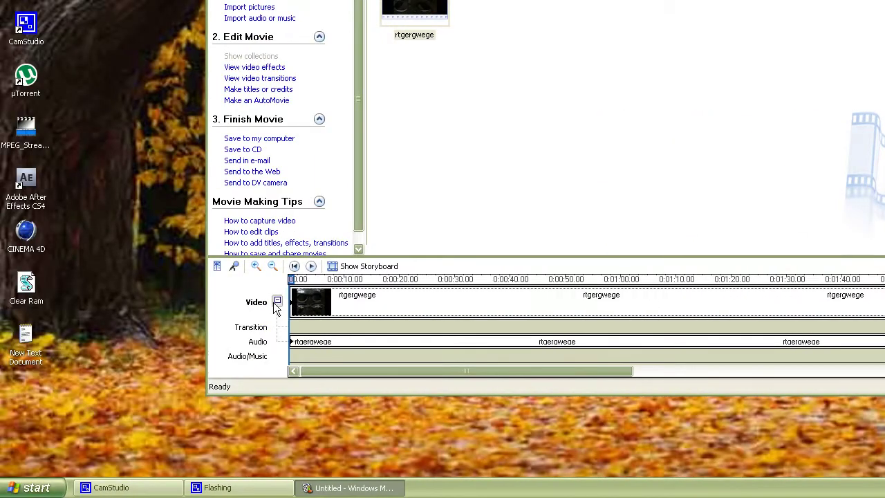
- Collapse and re-expand the video track, and view the audio clip's volume settings without changing them
{"action": "left_click", "coordinate": [276, 301]}
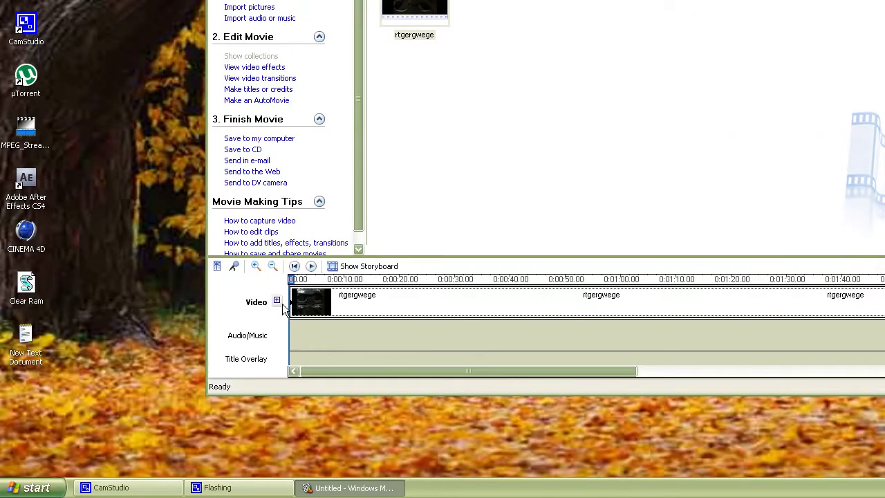
{"action": "left_click", "coordinate": [277, 301]}
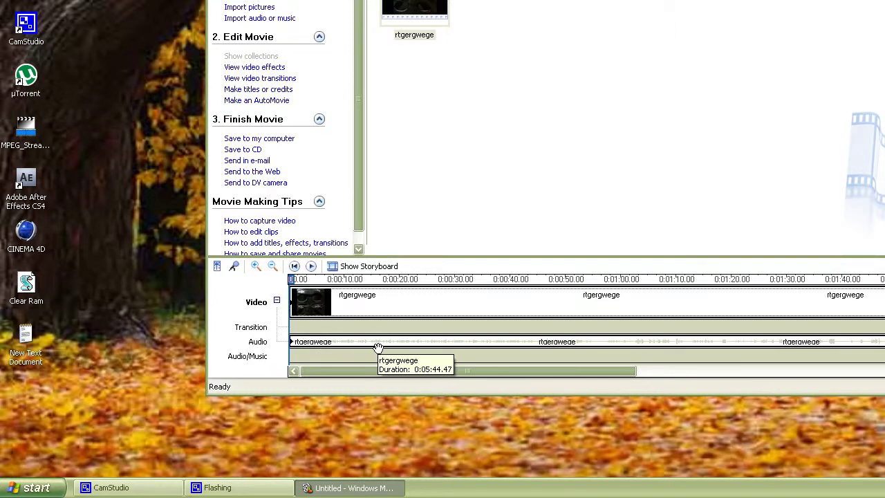
{"action": "right_click", "coordinate": [546, 343]}
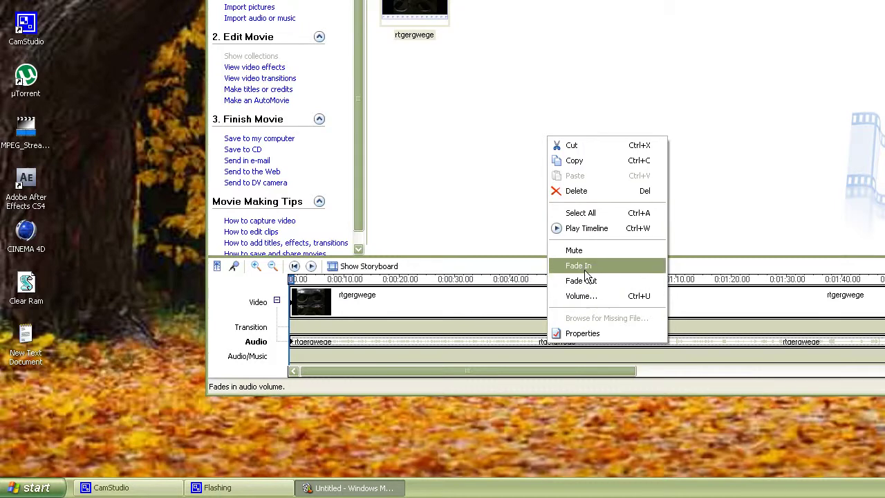
{"action": "left_click", "coordinate": [582, 296]}
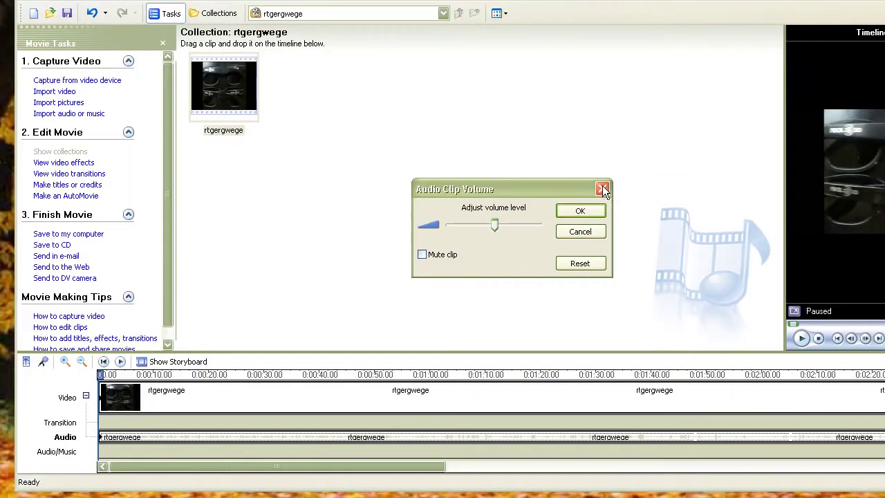
{"action": "left_click", "coordinate": [771, 116]}
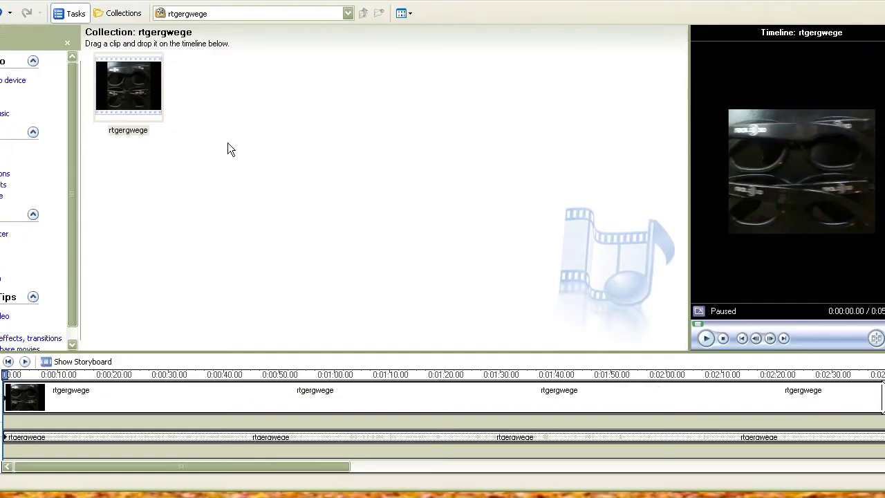
- Preview the rtgergwege clip from the collection briefly, pause it, and put the timeline playhead at the start
{"action": "left_click", "coordinate": [235, 86]}
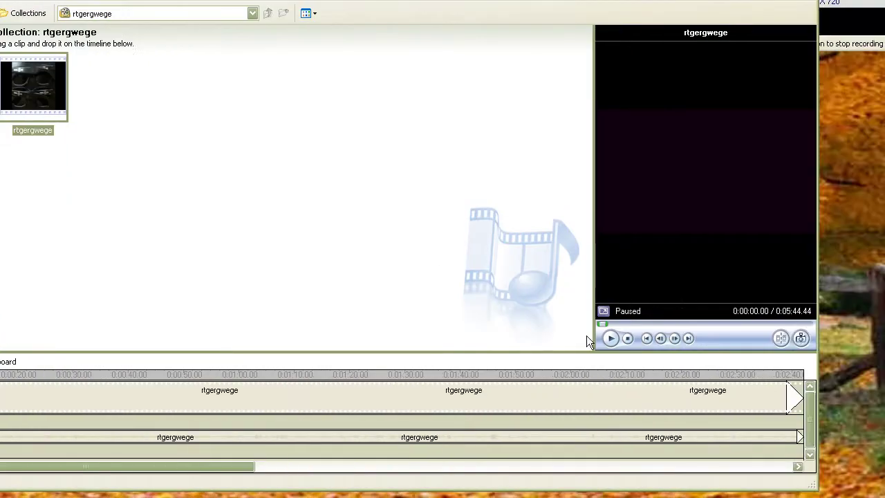
{"action": "left_click", "coordinate": [609, 334]}
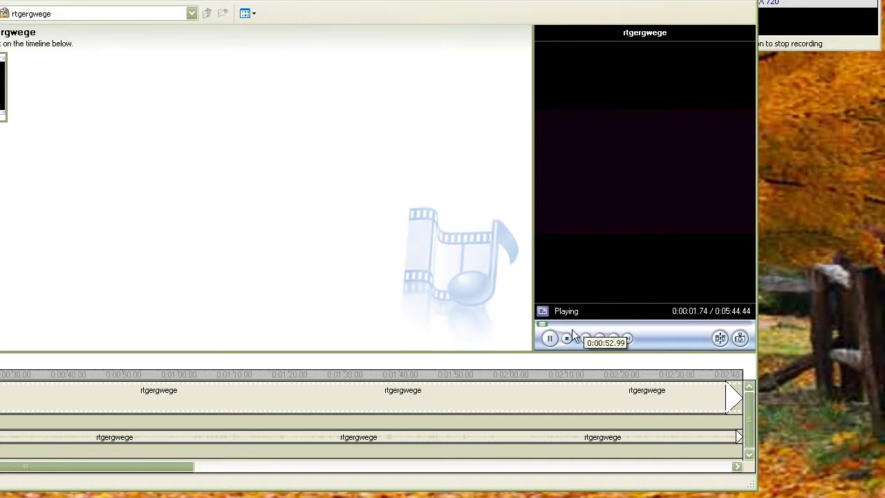
{"action": "left_click", "coordinate": [549, 338]}
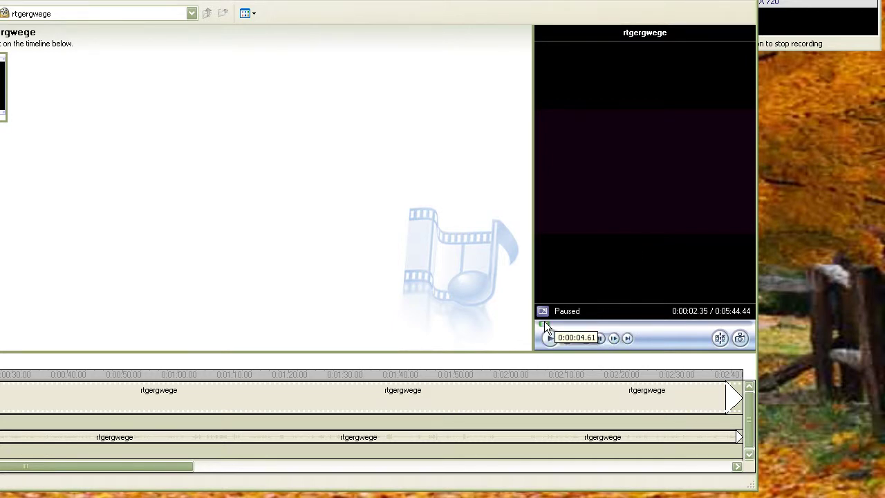
{"action": "left_click", "coordinate": [544, 322]}
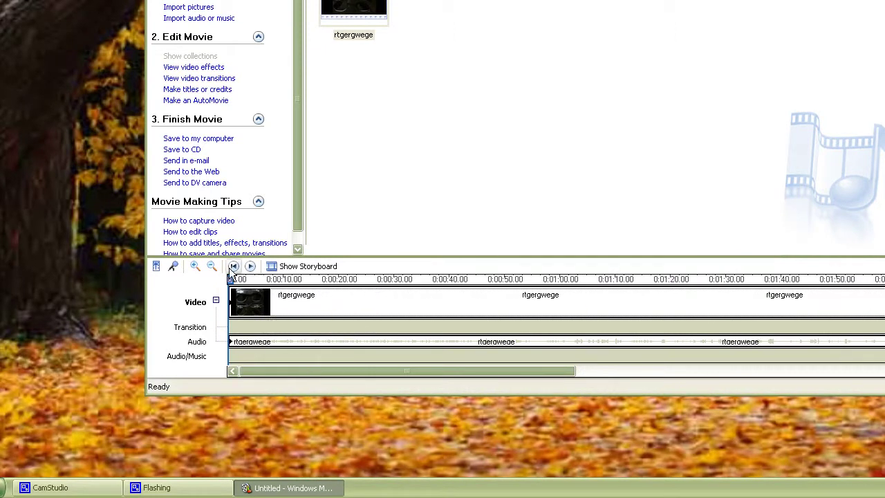
{"action": "left_click", "coordinate": [234, 287]}
{"action": "left_click_drag", "start_coordinate": [233, 281], "coordinate": [230, 280]}
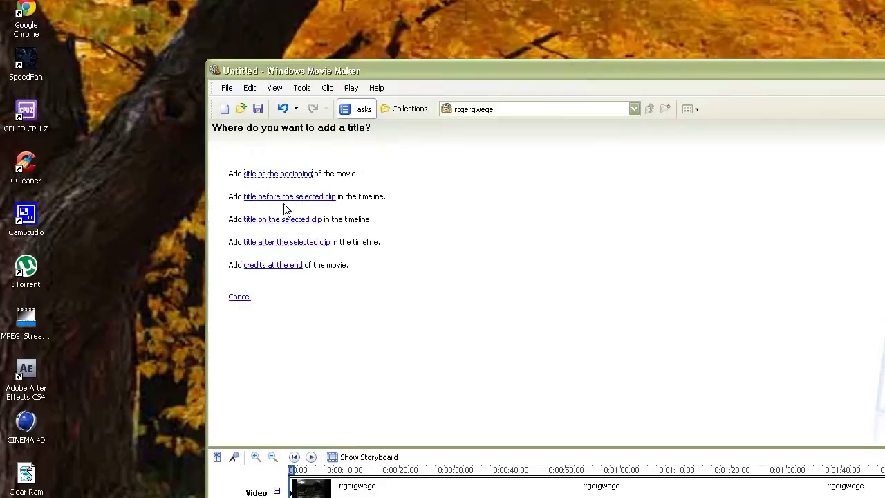
- Add a title reading "lkhkhkjkj" at the beginning of the movie with the Fly In, Top Left animation
{"action": "left_click", "coordinate": [282, 178]}
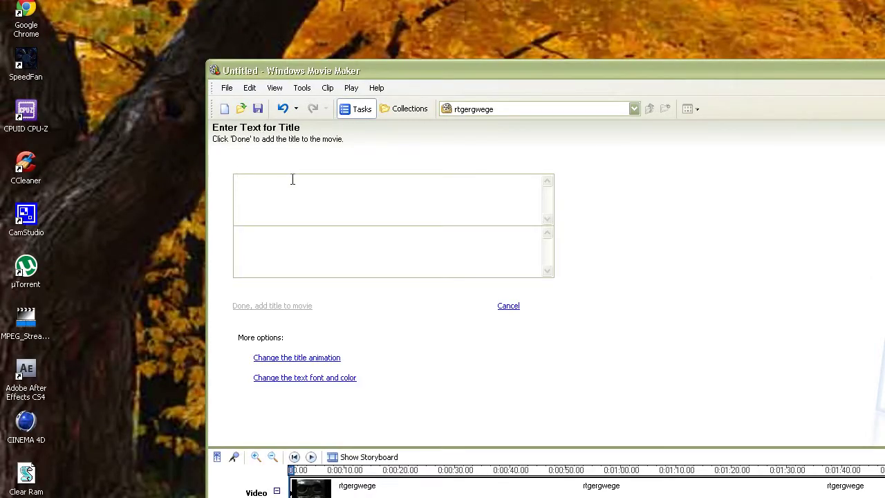
{"action": "type", "text": "lkhkhkjkj"}
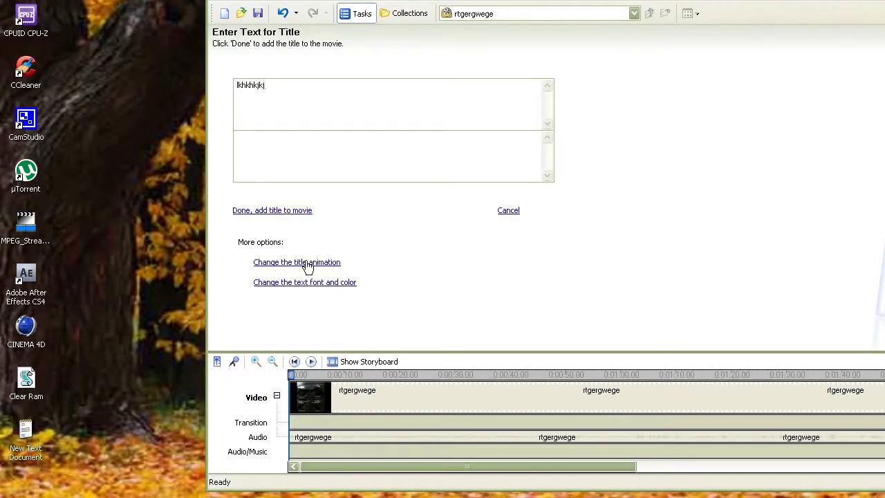
{"action": "left_click", "coordinate": [307, 358]}
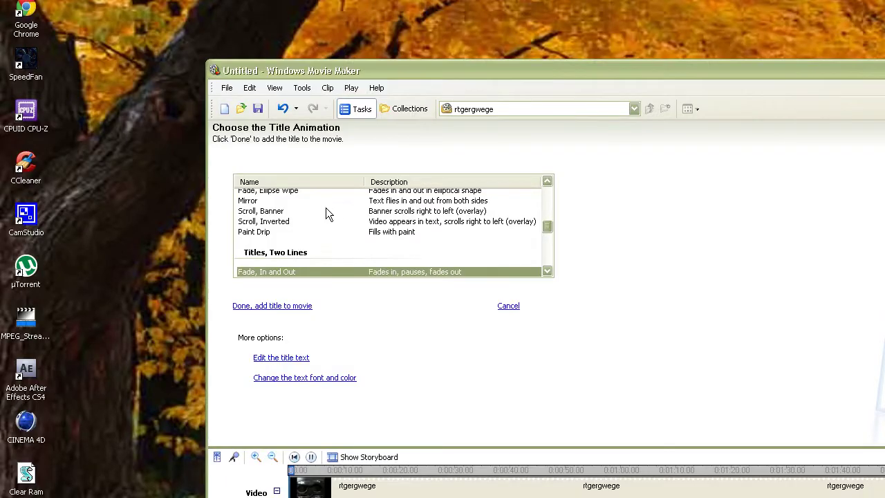
{"action": "scroll", "coordinate": [326, 210], "scroll_direction": "up", "scroll_amount": 10}
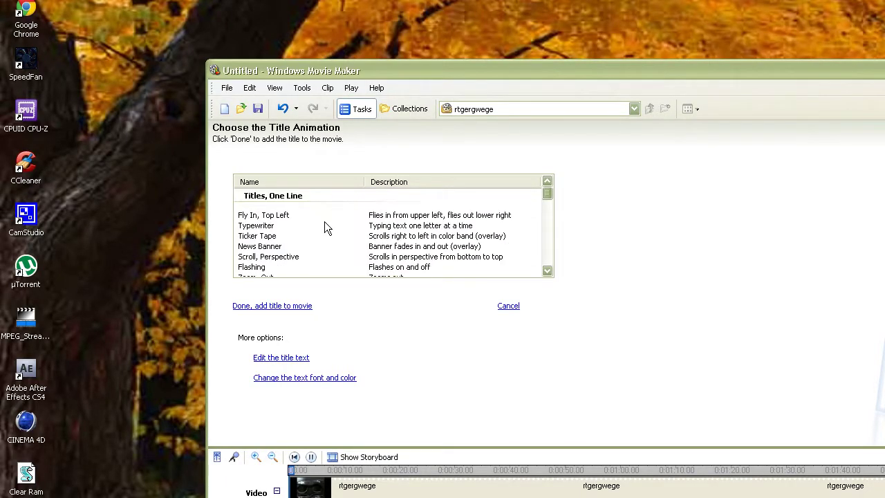
{"action": "left_click", "coordinate": [265, 218]}
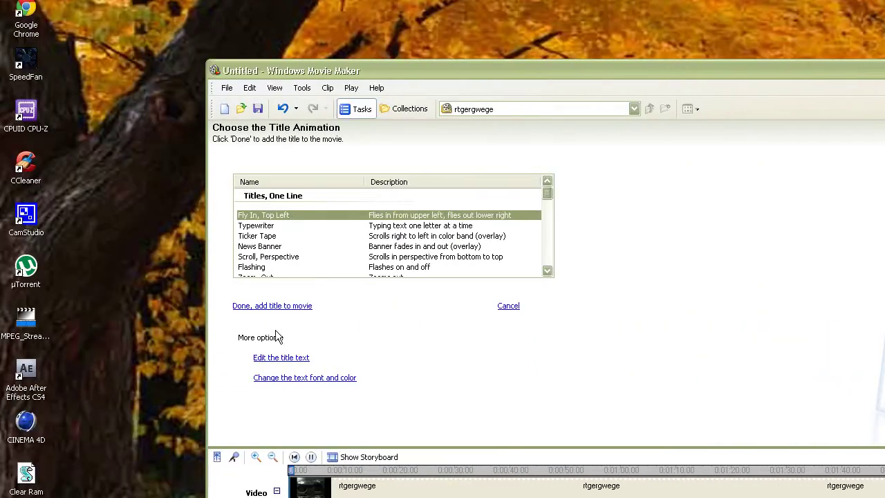
{"action": "left_click", "coordinate": [275, 306]}
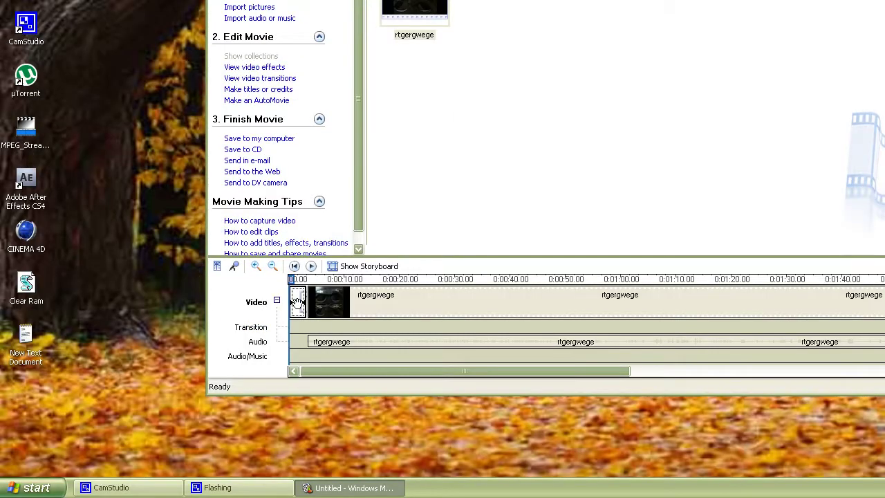
- Open the opening title's font and color settings, look through the font list, and finish without changing anything
{"action": "right_click", "coordinate": [297, 300]}
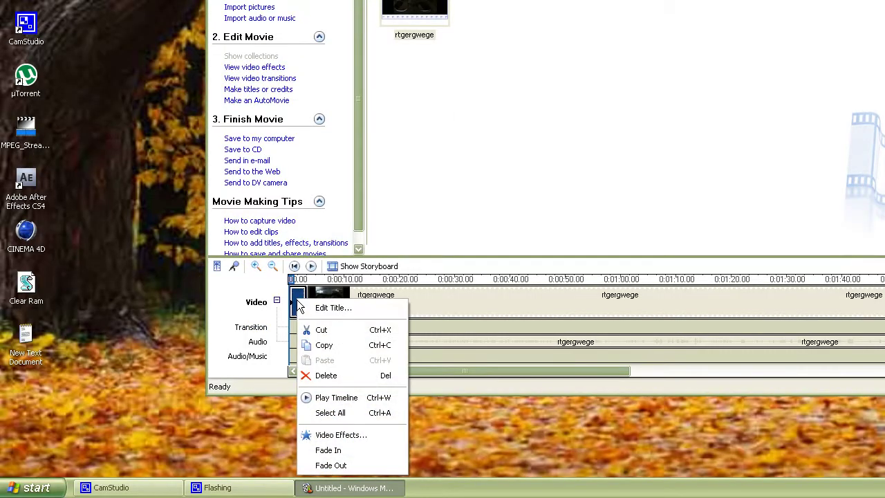
{"action": "left_click", "coordinate": [320, 306]}
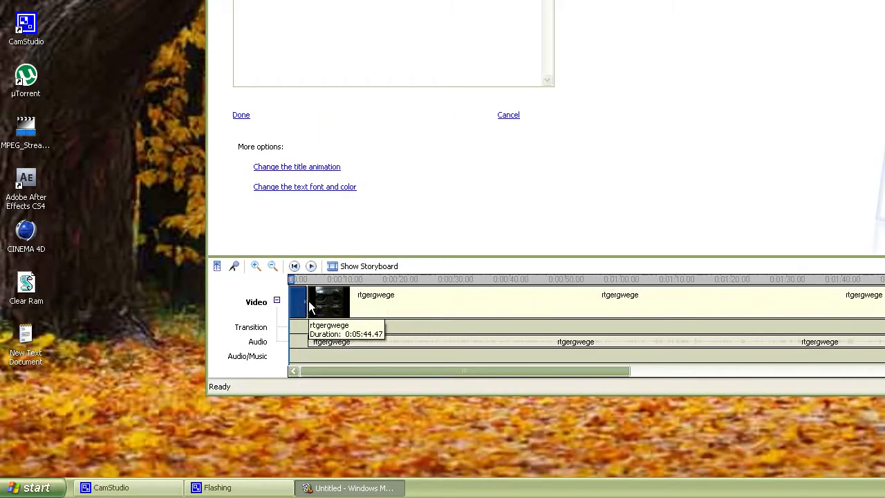
{"action": "left_click", "coordinate": [297, 189]}
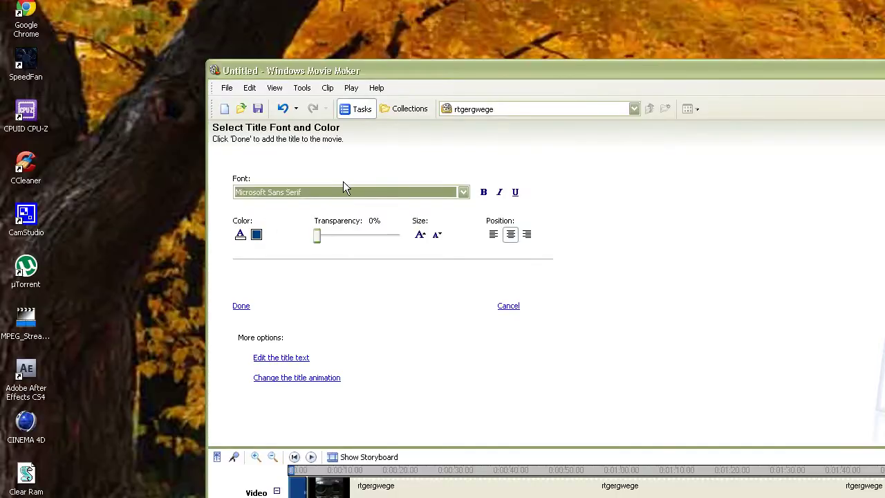
{"action": "left_click", "coordinate": [458, 192]}
{"action": "left_click", "coordinate": [458, 193]}
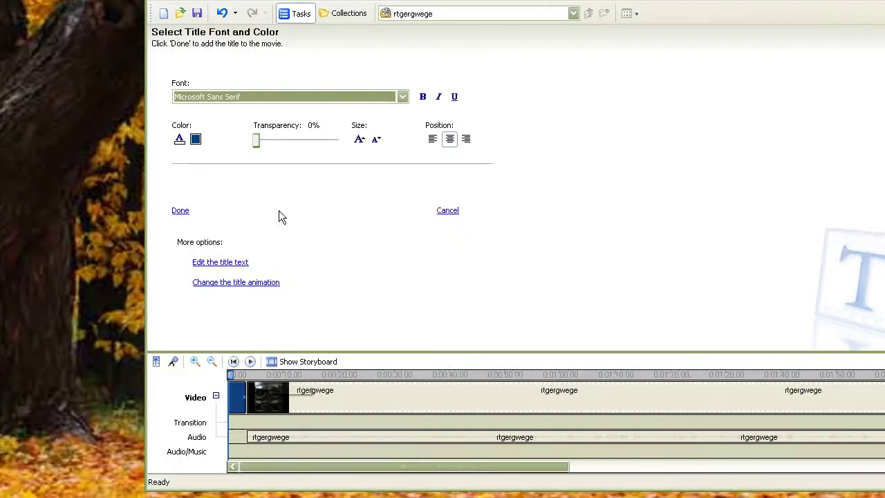
{"action": "left_click", "coordinate": [241, 211]}
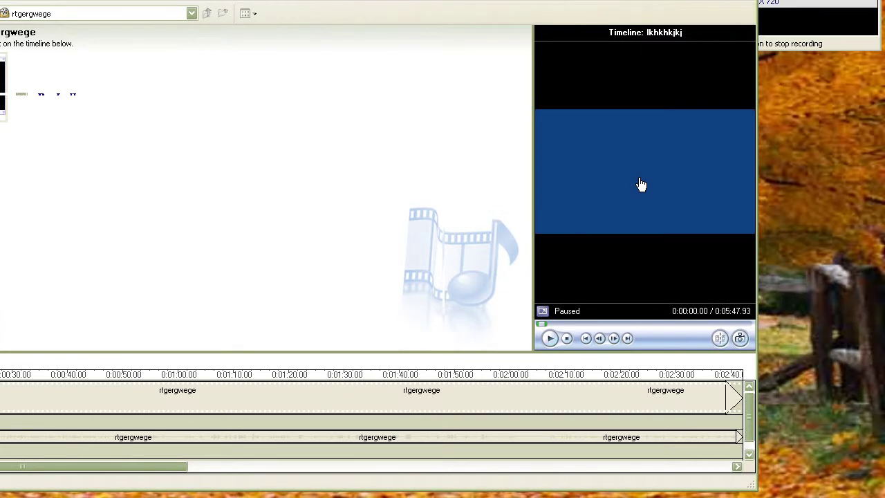
- Play the opening title briefly, and overlap the start of the rtgergwege clip with the title's end by about 1 second
{"action": "left_click", "coordinate": [640, 184]}
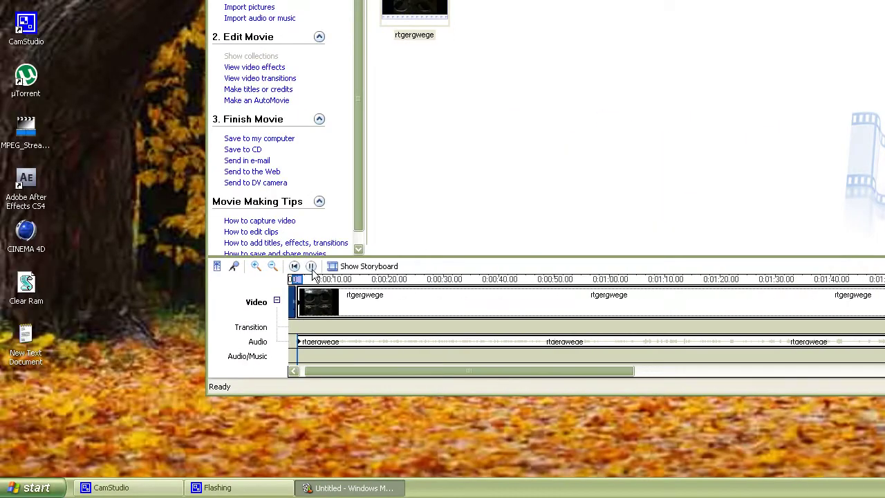
{"action": "left_click", "coordinate": [312, 267]}
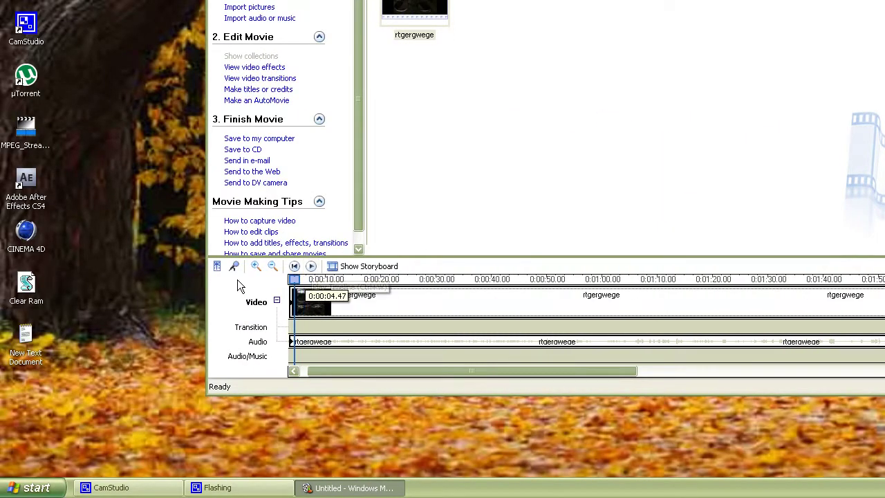
{"action": "left_click", "coordinate": [297, 304]}
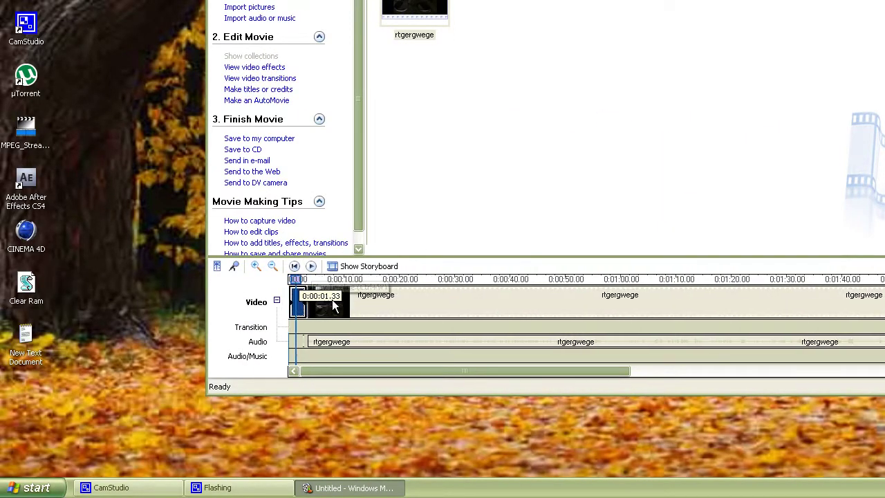
{"action": "left_click", "coordinate": [371, 304]}
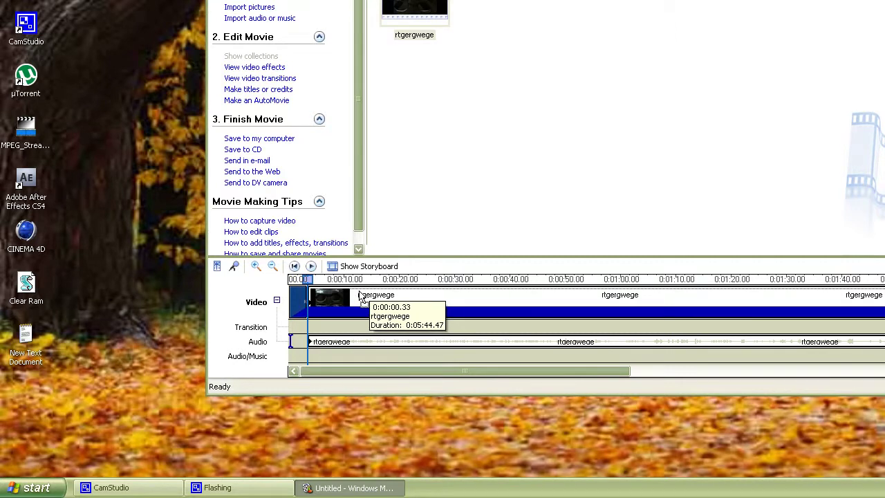
- Play the timeline from within the title through its overlap with the rtgergwege clip, and pause the preview
{"action": "left_click", "coordinate": [298, 278]}
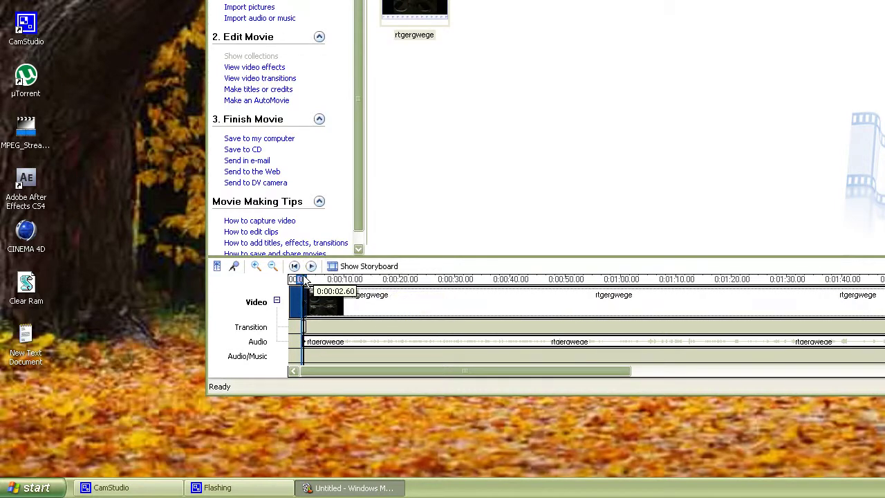
{"action": "left_click", "coordinate": [298, 279]}
{"action": "left_click", "coordinate": [311, 266]}
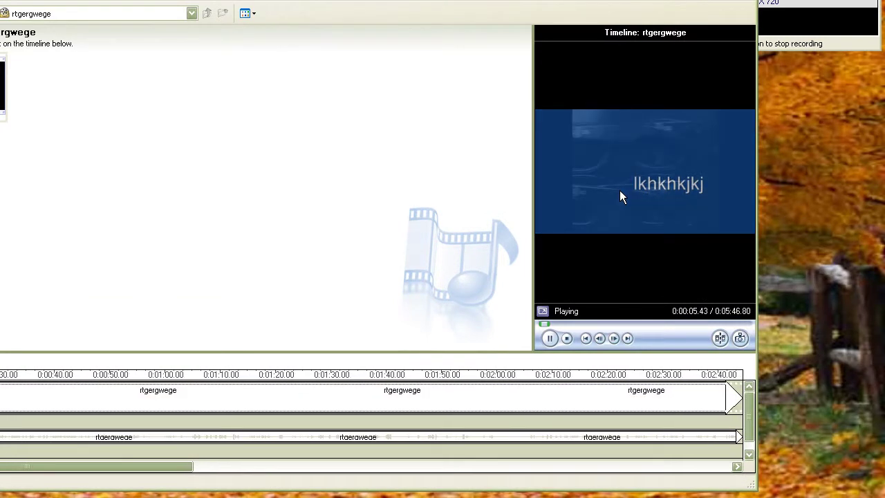
{"action": "left_click", "coordinate": [550, 337]}
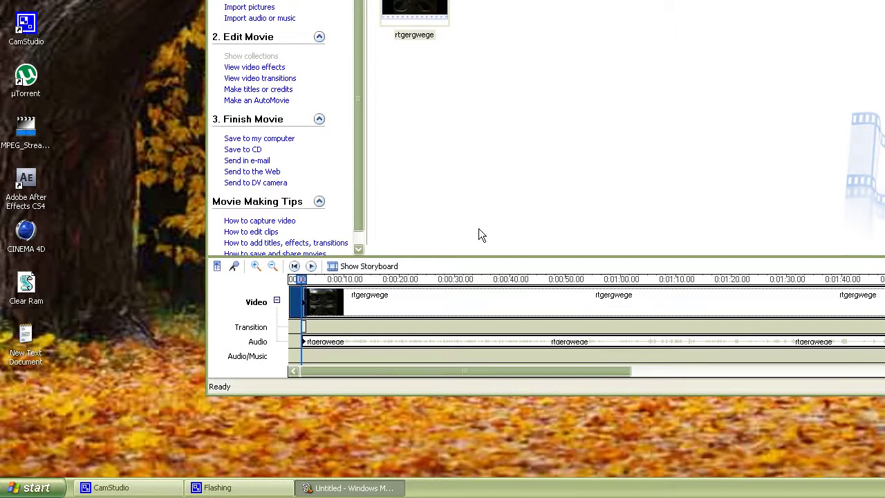
- Move the timeline playhead to about 0:00:08.20 and split the rtgergwege clip there
{"action": "left_click_drag", "start_coordinate": [302, 279], "coordinate": [338, 282]}
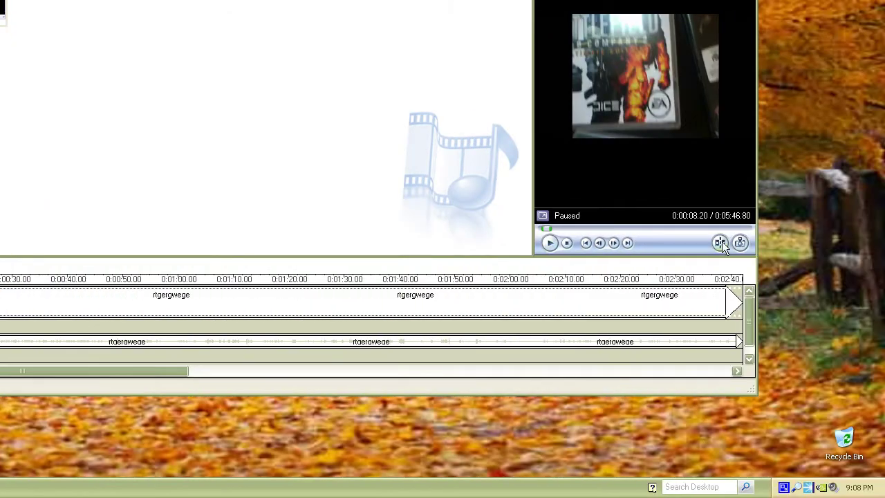
{"action": "left_click", "coordinate": [720, 247]}
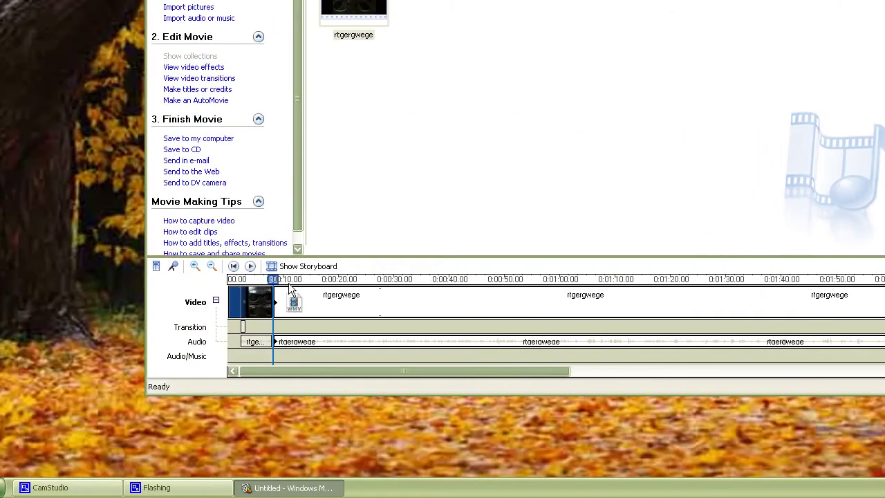
{"action": "left_click_drag", "start_coordinate": [294, 305], "coordinate": [323, 305]}
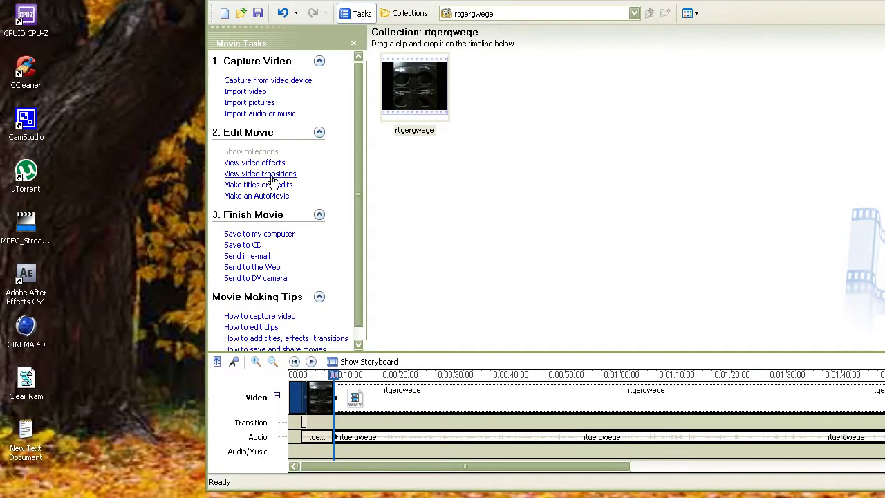
- View the title placement choices without adding a title, and select the two split parts of the clip in turn
{"action": "left_click", "coordinate": [212, 90]}
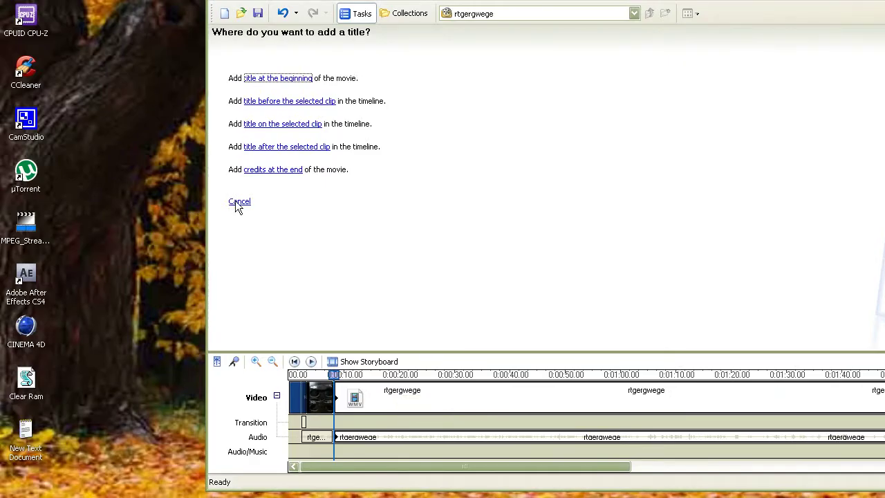
{"action": "left_click", "coordinate": [240, 202]}
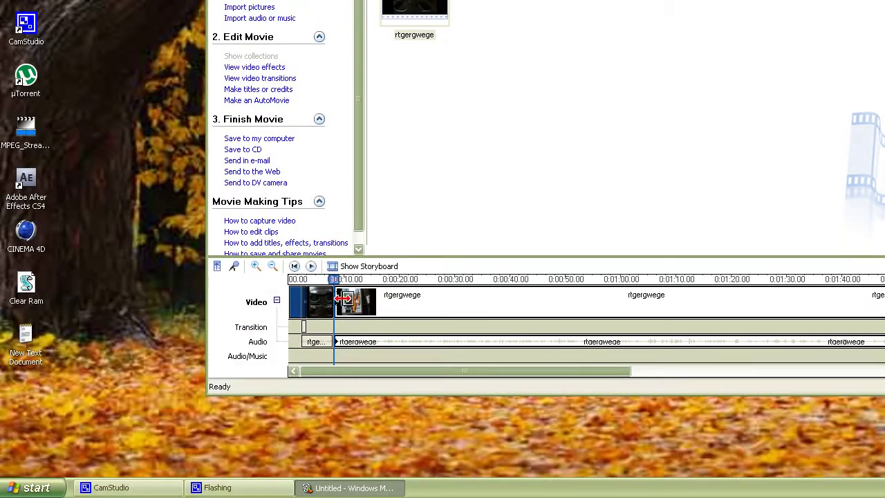
{"action": "left_click", "coordinate": [320, 295]}
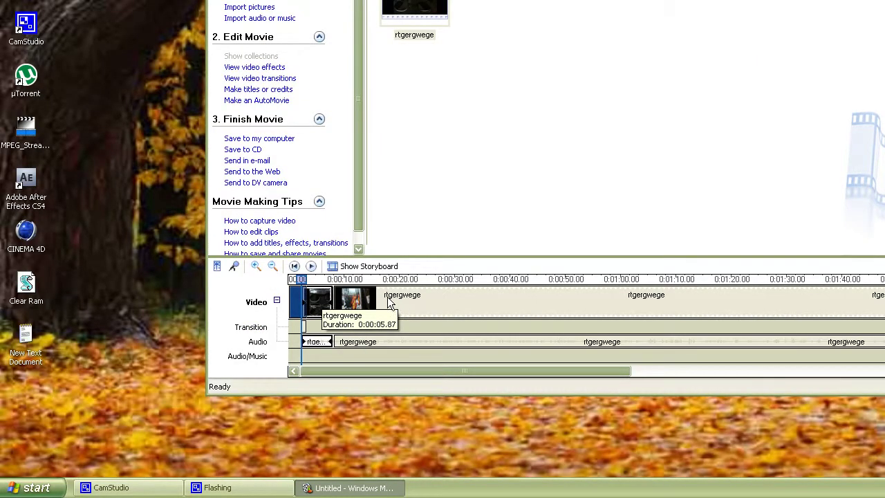
{"action": "left_click", "coordinate": [390, 302]}
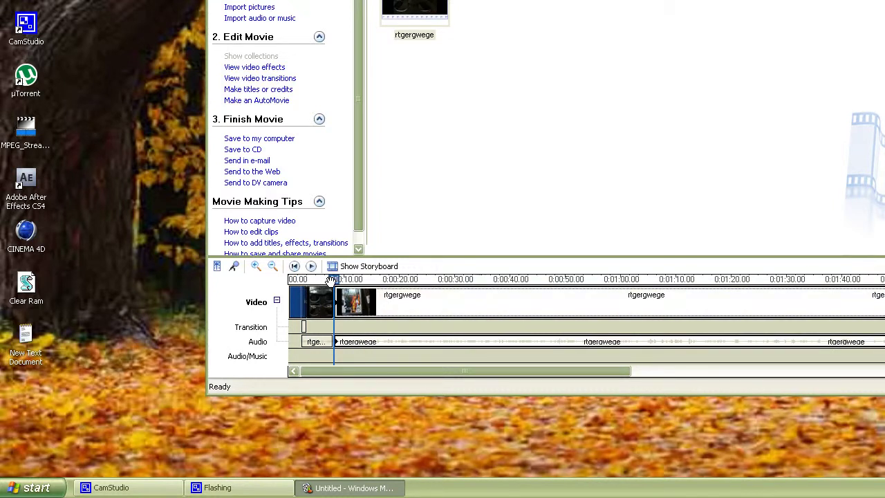
{"action": "left_click", "coordinate": [329, 299]}
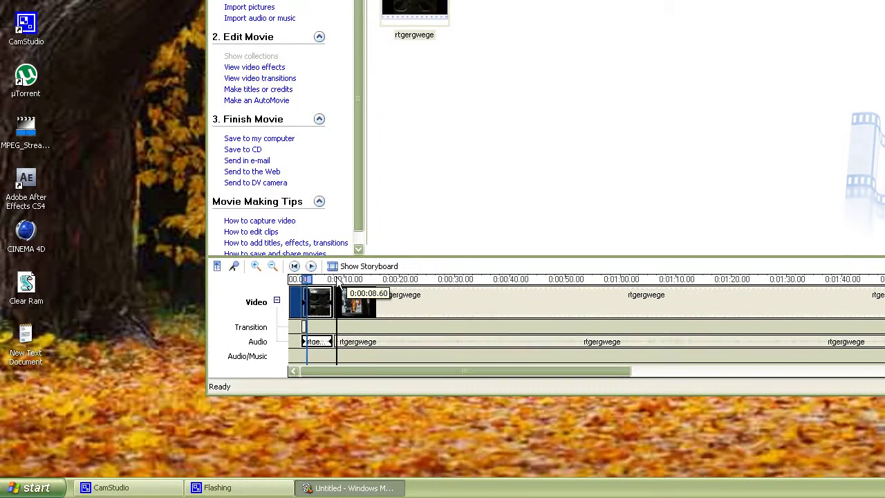
- Play the second clip part from 0:00:08.20, pause at 0:00:15.50, and split the clip there
{"action": "mouse_move", "coordinate": [338, 278]}
{"action": "left_mouse_down"}
{"action": "mouse_move", "coordinate": [333, 281]}
{"action": "mouse_move", "coordinate": [352, 292]}
{"action": "mouse_move", "coordinate": [349, 300]}
{"action": "mouse_move", "coordinate": [349, 279]}
{"action": "mouse_move", "coordinate": [333, 278]}
{"action": "left_mouse_up"}
{"action": "left_click", "coordinate": [333, 279]}
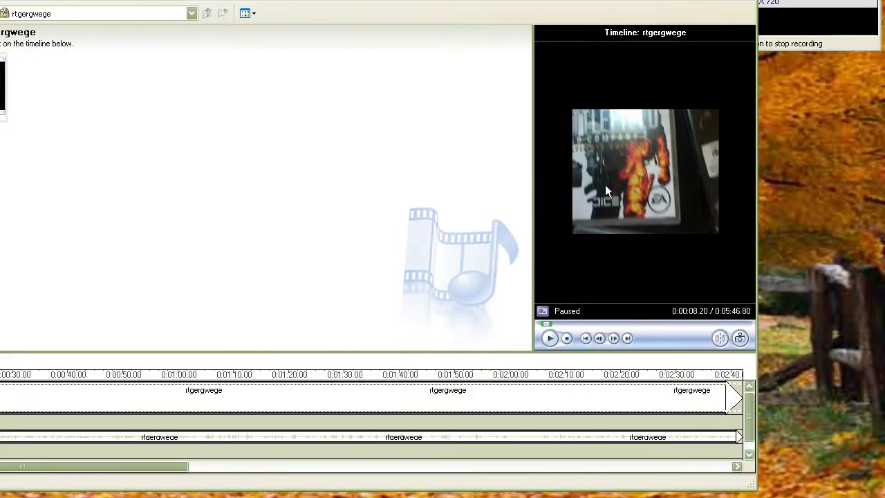
{"action": "left_click", "coordinate": [550, 338]}
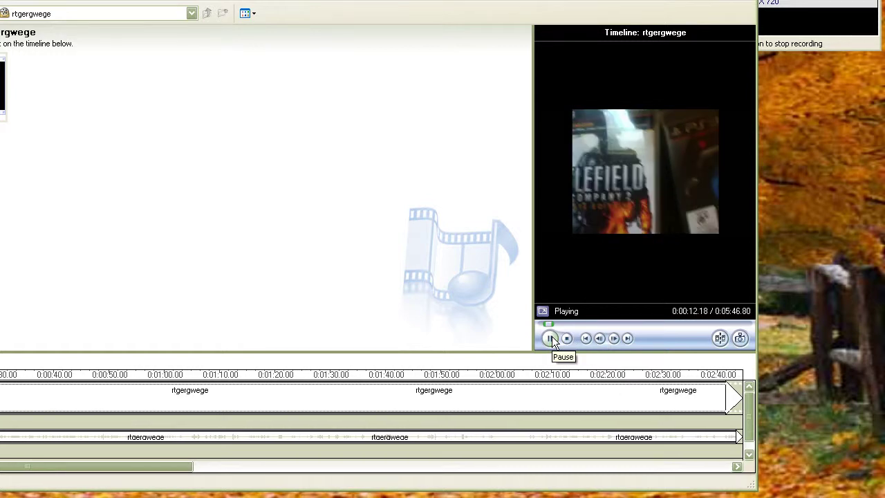
{"action": "left_click", "coordinate": [550, 338]}
{"action": "left_click", "coordinate": [551, 338]}
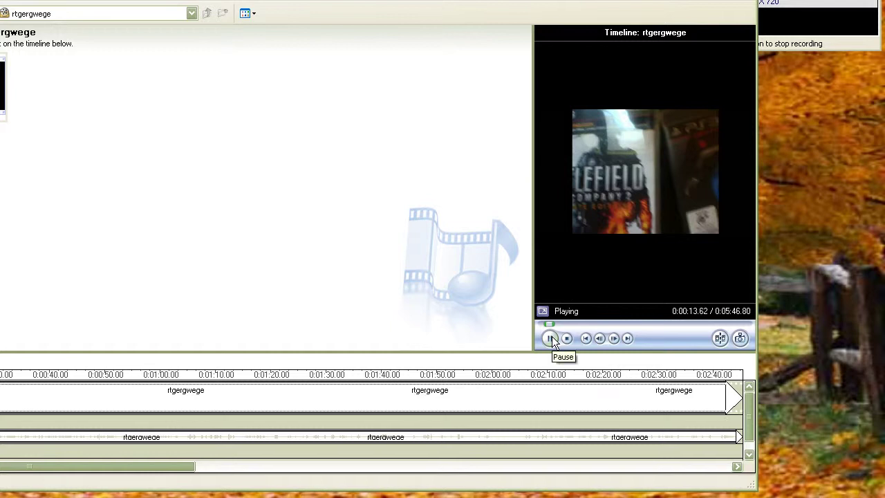
{"action": "left_click", "coordinate": [550, 338]}
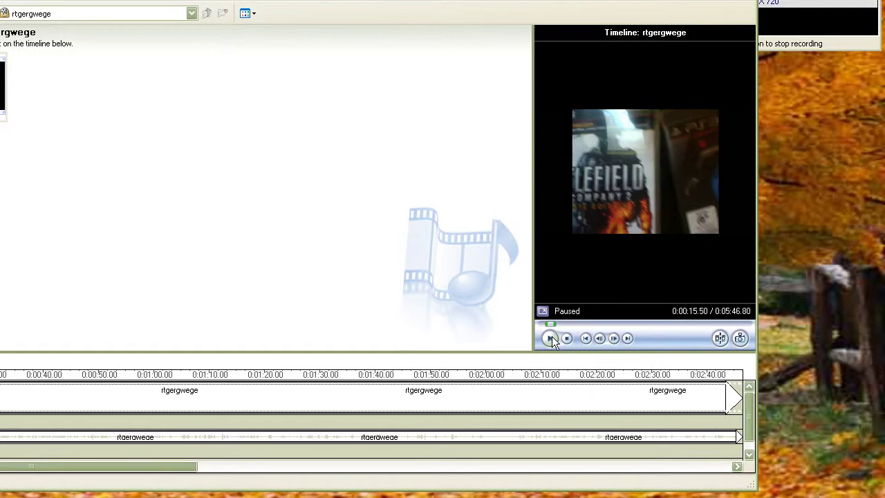
{"action": "left_click", "coordinate": [720, 338]}
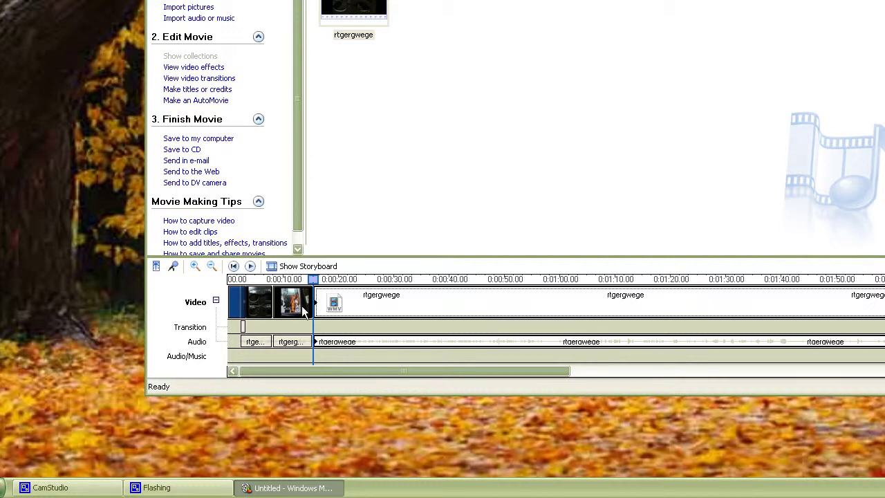
- Open the video effects settings of the middle rtgergwege clip and add Brightness, Decrease several times
{"action": "left_click", "coordinate": [304, 311]}
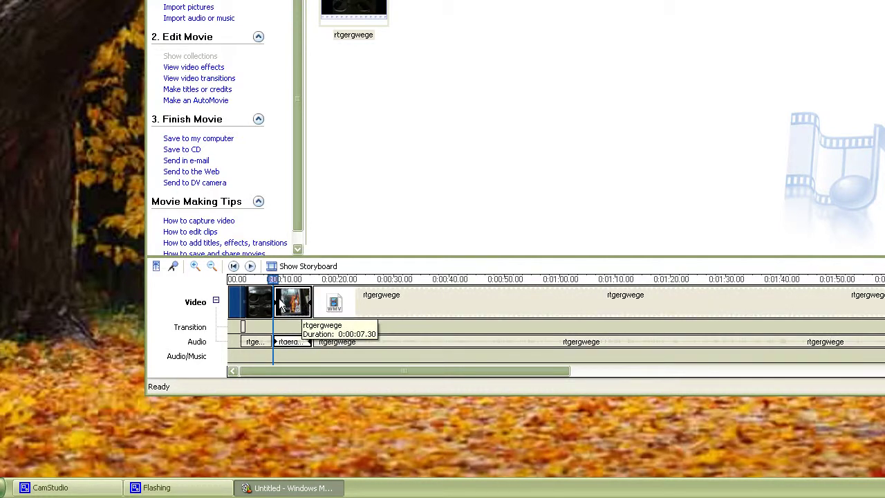
{"action": "right_click", "coordinate": [290, 301]}
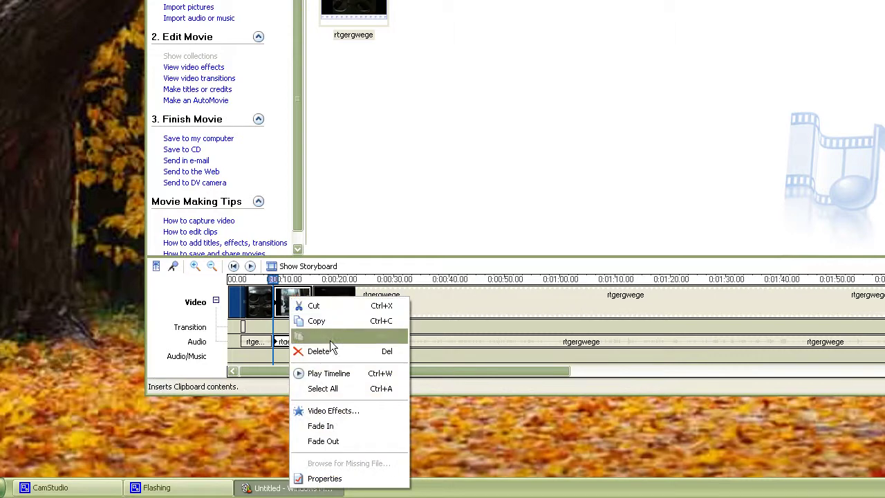
{"action": "left_click", "coordinate": [339, 410]}
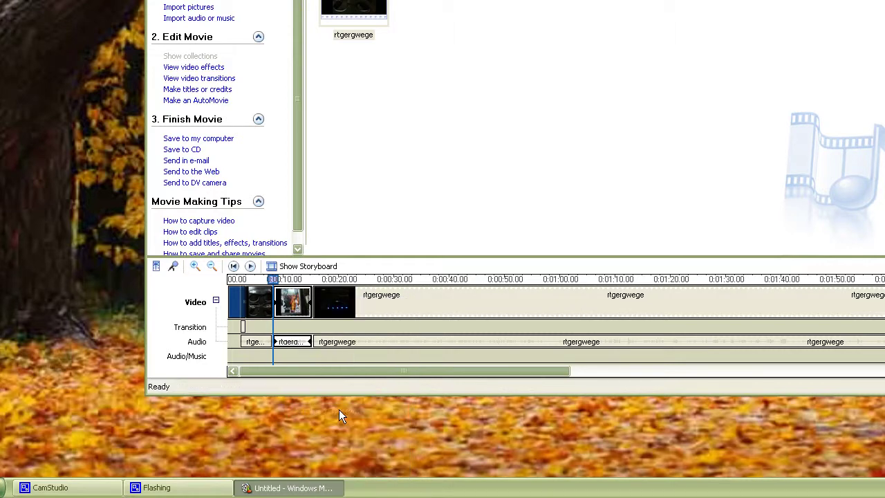
{"action": "scroll", "coordinate": [486, 201], "scroll_direction": "down", "scroll_amount": 2}
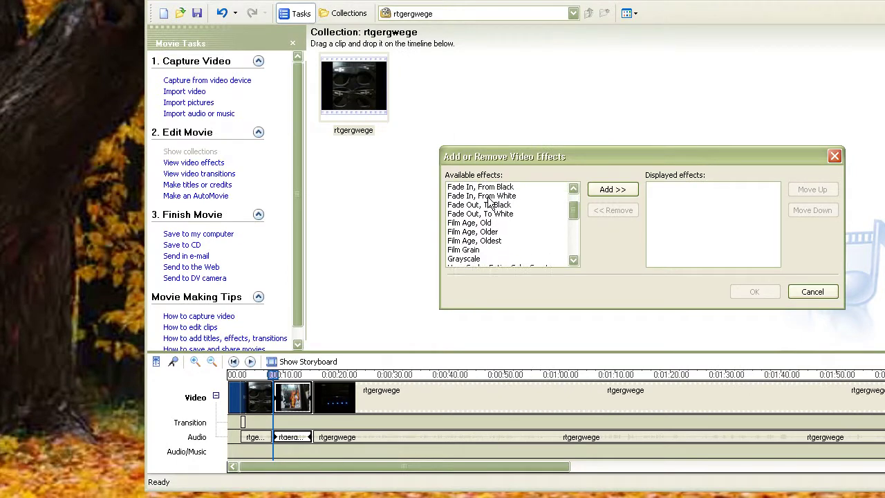
{"action": "scroll", "coordinate": [482, 207], "scroll_direction": "up", "scroll_amount": 2}
{"action": "left_click", "coordinate": [476, 197]}
{"action": "double_click", "coordinate": [595, 190]}
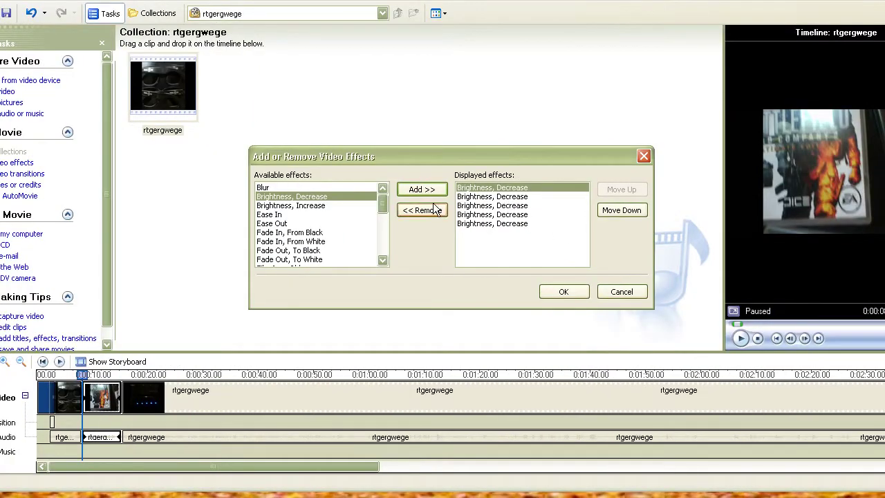
- Remove all the added Brightness, Decrease effects, browse the remaining available effects, and close the settings without applying any
{"action": "left_click", "coordinate": [624, 210]}
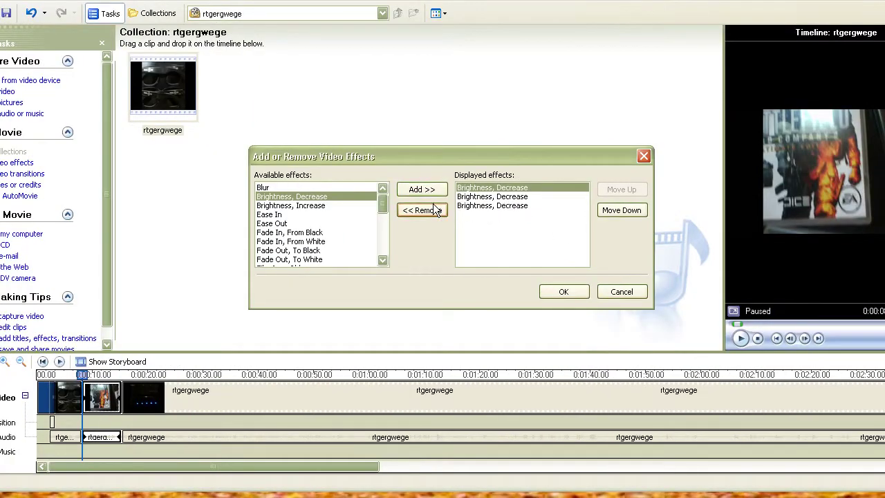
{"action": "double_click", "coordinate": [623, 211]}
{"action": "left_click", "coordinate": [624, 210]}
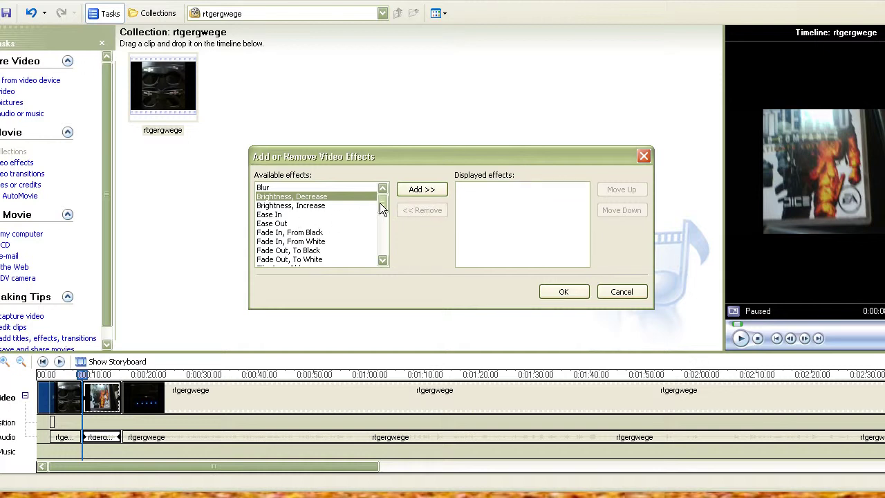
{"action": "left_click_drag", "start_coordinate": [379, 204], "coordinate": [375, 248]}
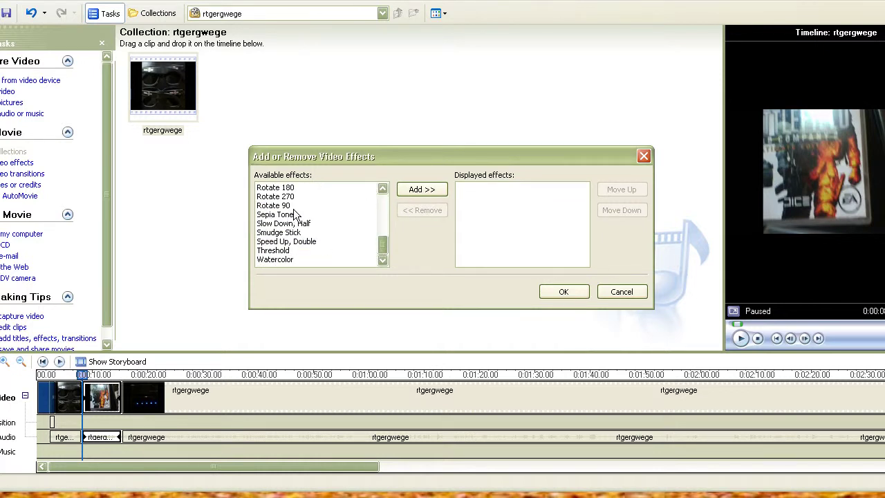
{"action": "left_click", "coordinate": [644, 157]}
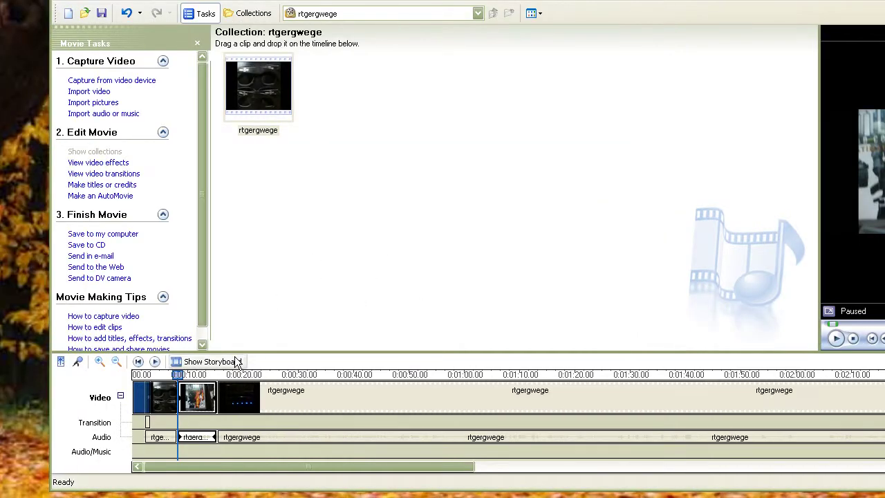
- Switch the project from the timeline to the storyboard view
{"action": "left_click", "coordinate": [141, 360]}
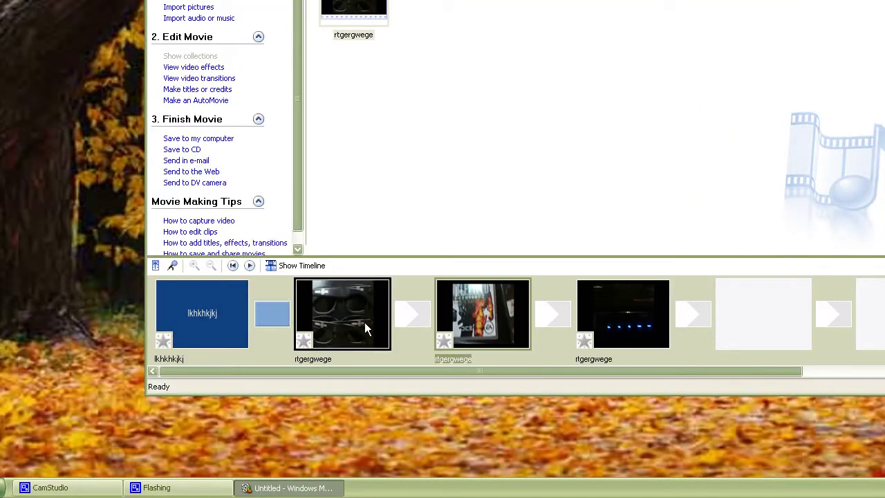
- Add the Star, 5 Points video transition between the opening title and the first rtgergwege clip
{"action": "left_click", "coordinate": [258, 316]}
{"action": "left_click", "coordinate": [365, 318]}
{"action": "left_click", "coordinate": [276, 314]}
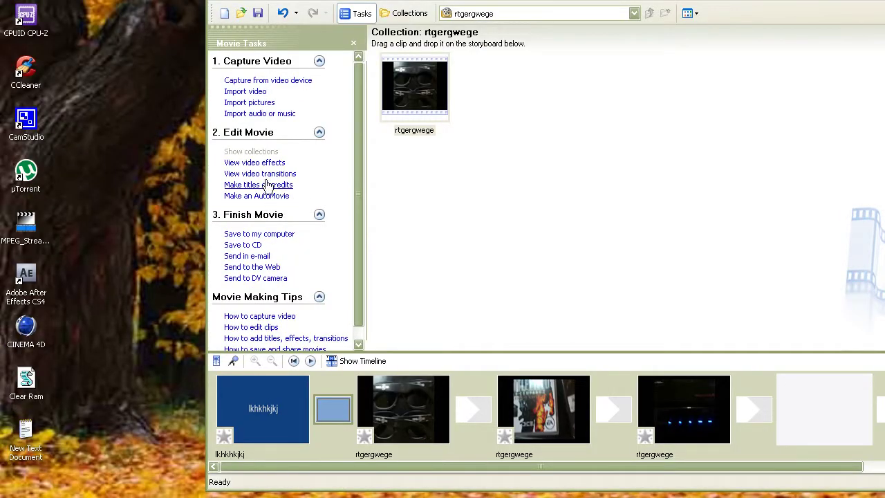
{"action": "left_click", "coordinate": [205, 81]}
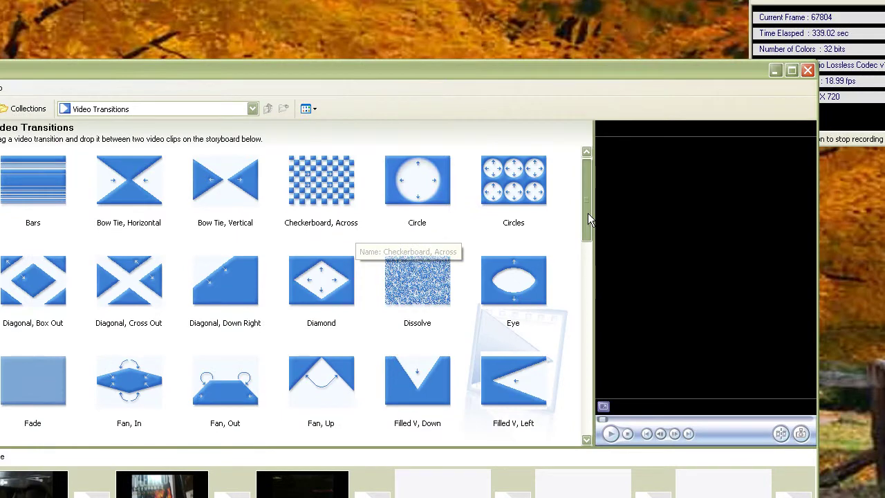
{"action": "left_click_drag", "start_coordinate": [588, 213], "coordinate": [577, 363]}
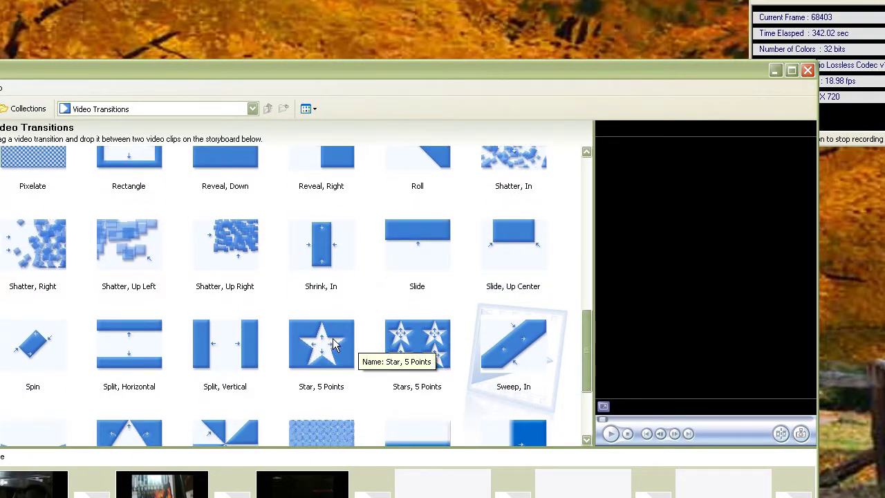
{"action": "left_click_drag", "start_coordinate": [321, 350], "coordinate": [0, 497]}
{"action": "left_click_drag", "start_coordinate": [333, 319], "coordinate": [336, 311]}
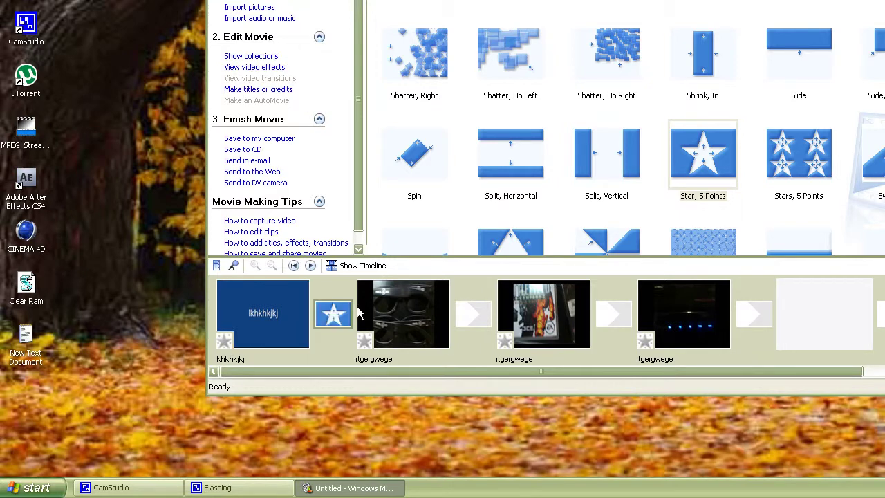
- Switch the project to the timeline view and play the movie from the start to preview the star transition
{"action": "left_click", "coordinate": [344, 268]}
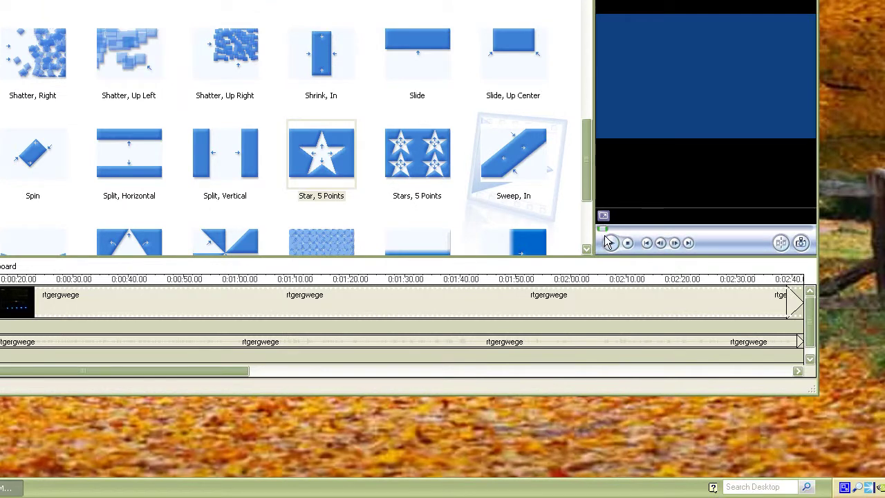
{"action": "left_click", "coordinate": [609, 242]}
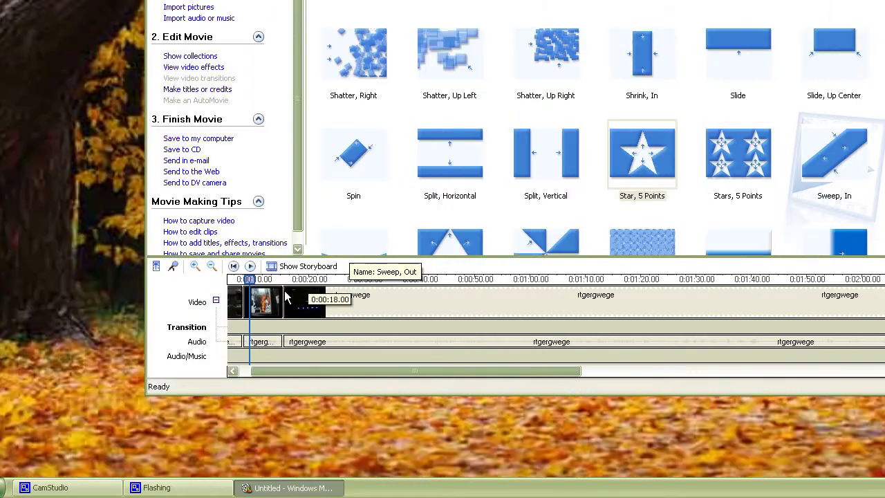
{"action": "left_click_drag", "start_coordinate": [287, 298], "coordinate": [291, 299]}
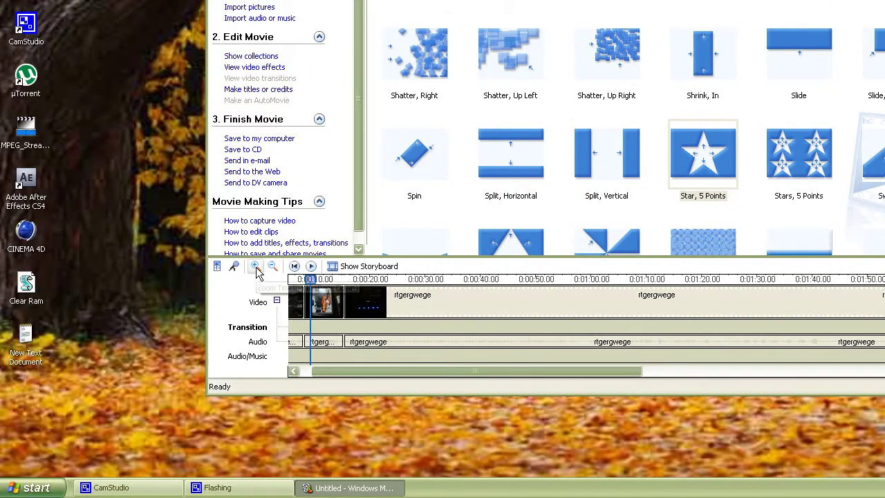
- Zoom the timeline in to show finer time divisions and out again to its smallest scale
{"action": "left_click", "coordinate": [195, 268]}
{"action": "left_click", "coordinate": [254, 268]}
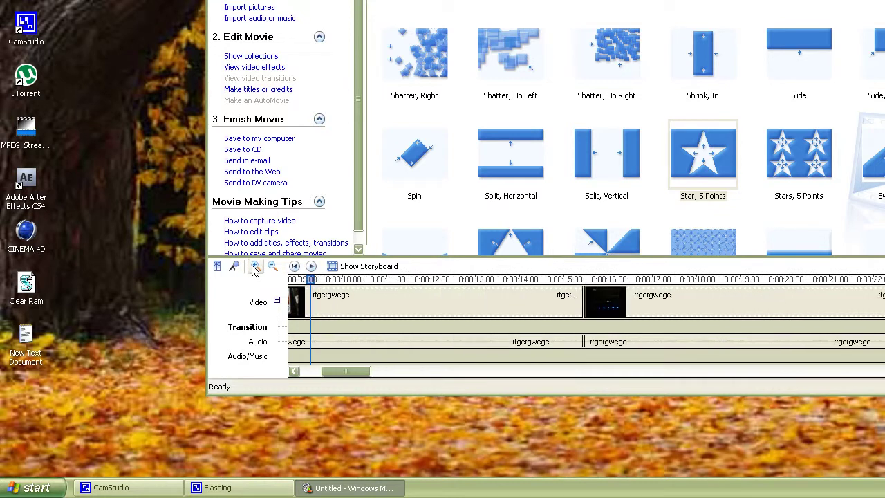
{"action": "left_click", "coordinate": [255, 269]}
{"action": "left_click", "coordinate": [272, 267]}
{"action": "left_click", "coordinate": [271, 267]}
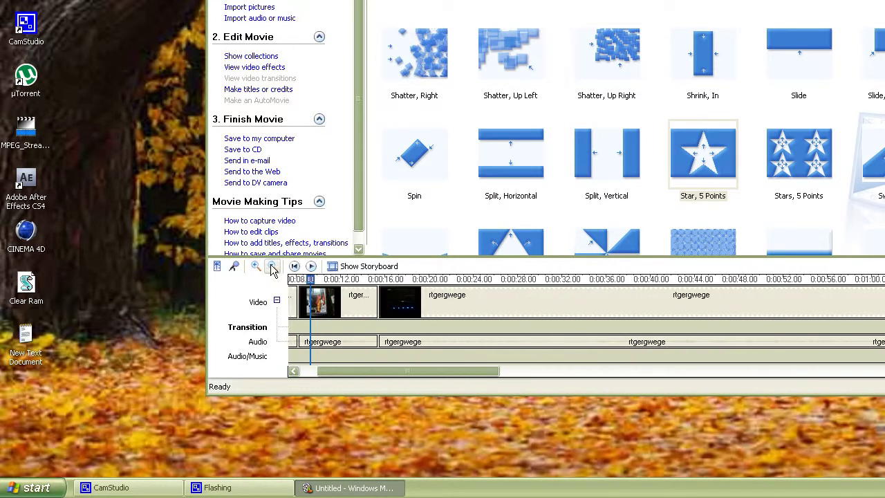
{"action": "left_click", "coordinate": [271, 268]}
{"action": "left_click", "coordinate": [272, 267]}
{"action": "left_click", "coordinate": [272, 268]}
{"action": "left_click", "coordinate": [272, 267]}
{"action": "left_click", "coordinate": [272, 268]}
{"action": "left_click", "coordinate": [271, 267]}
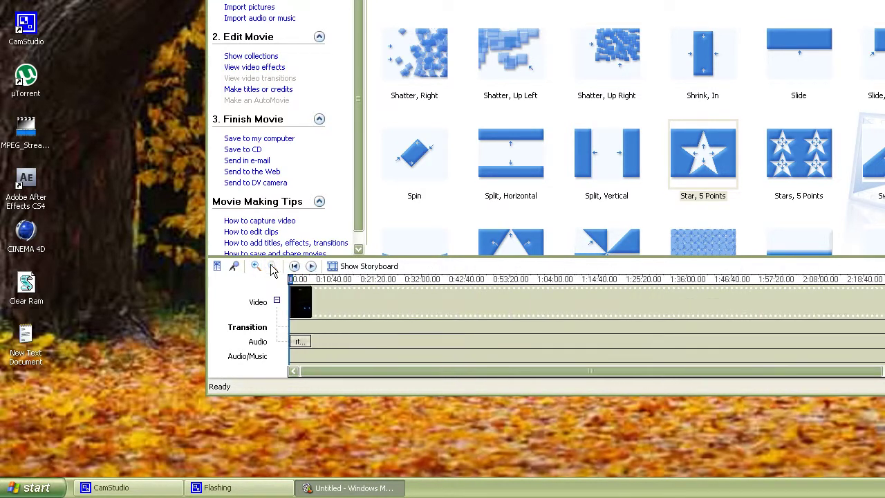
- Zoom the timeline back in to two-second divisions and bring the start of the movie into view
{"action": "left_click", "coordinate": [262, 267]}
{"action": "left_click", "coordinate": [262, 268]}
{"action": "left_click", "coordinate": [262, 268]}
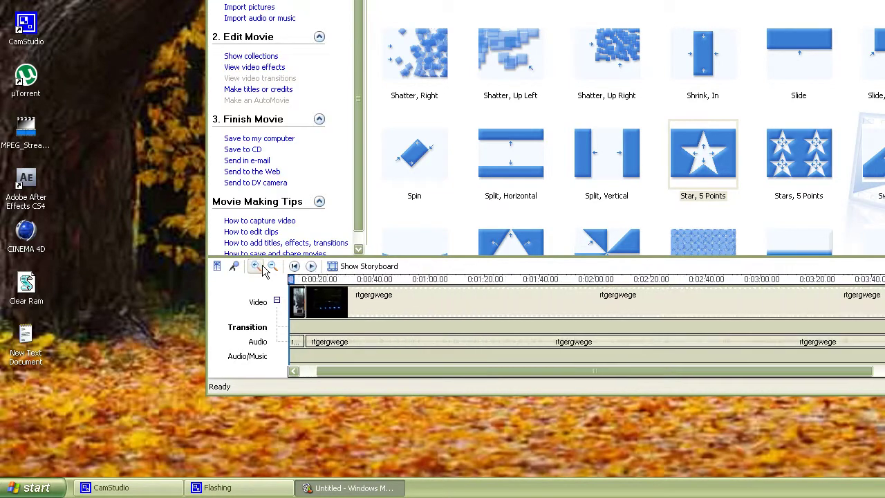
{"action": "left_click", "coordinate": [262, 267]}
{"action": "left_click", "coordinate": [262, 268]}
{"action": "left_click_drag", "start_coordinate": [292, 280], "coordinate": [228, 289]}
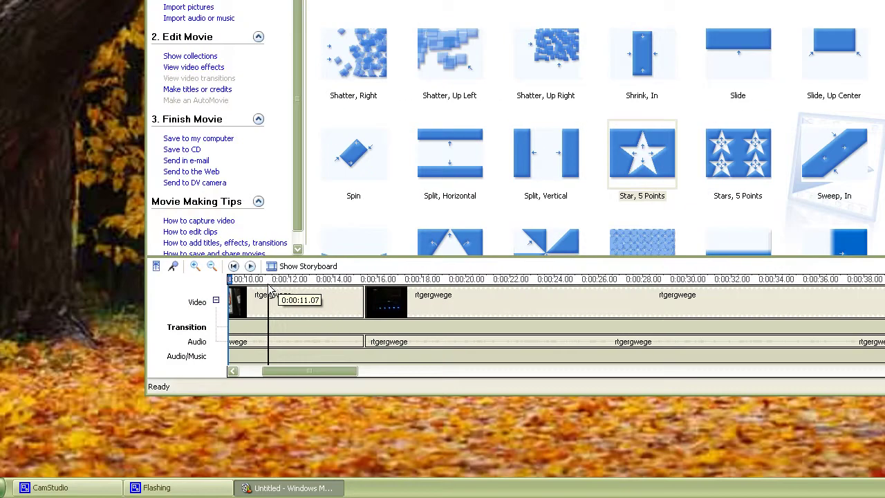
{"action": "left_click_drag", "start_coordinate": [297, 367], "coordinate": [232, 368]}
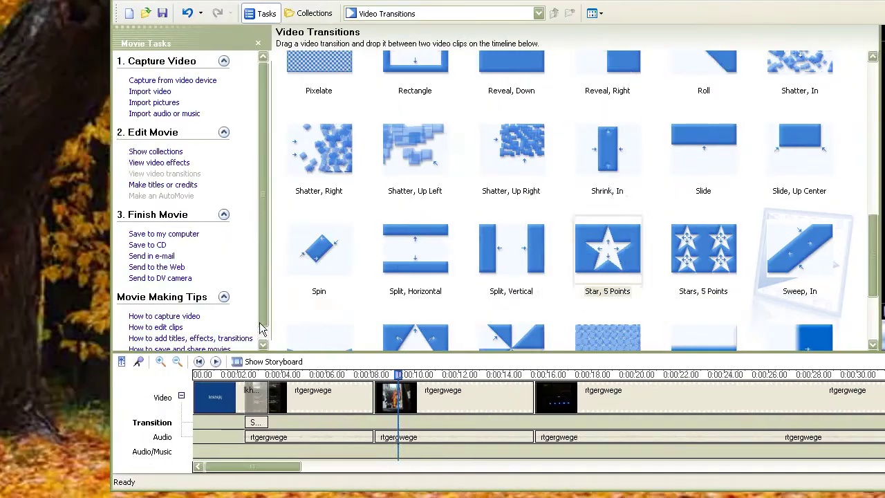
- Examine the timeline narration settings and the video-to-music audio levels, trying the balance near the middle, and close both
{"action": "left_click", "coordinate": [138, 361]}
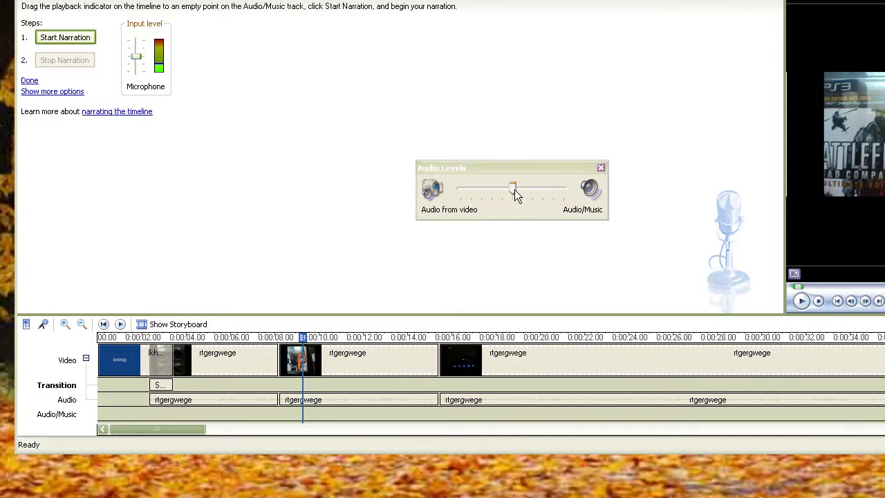
{"action": "mouse_move", "coordinate": [514, 189]}
{"action": "left_mouse_down"}
{"action": "mouse_move", "coordinate": [541, 186]}
{"action": "mouse_move", "coordinate": [497, 185]}
{"action": "mouse_move", "coordinate": [511, 186]}
{"action": "left_mouse_up"}
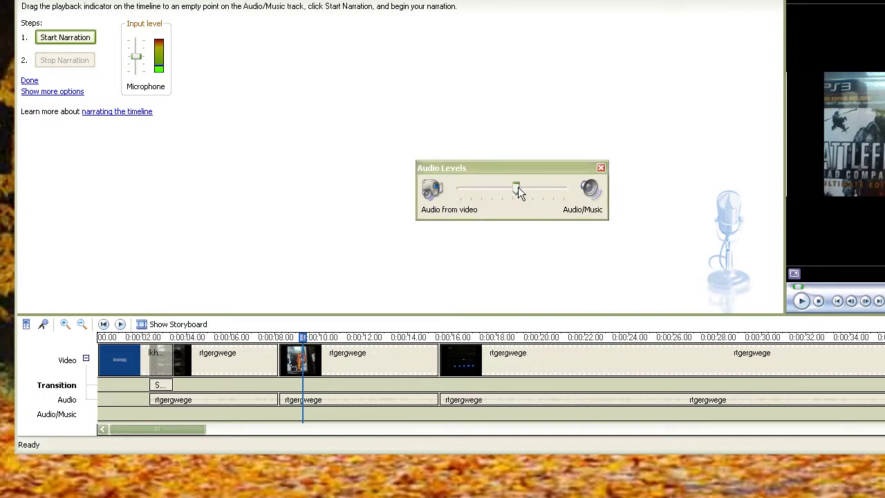
{"action": "left_click", "coordinate": [601, 168]}
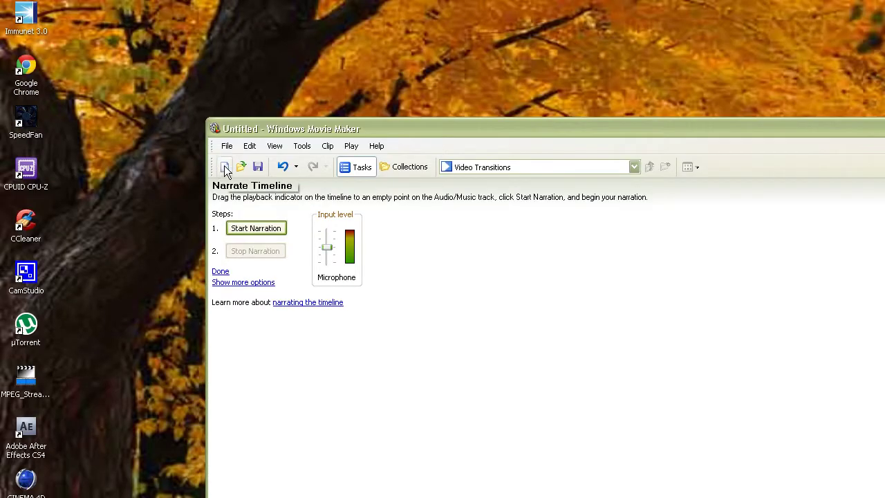
{"action": "left_click", "coordinate": [221, 271]}
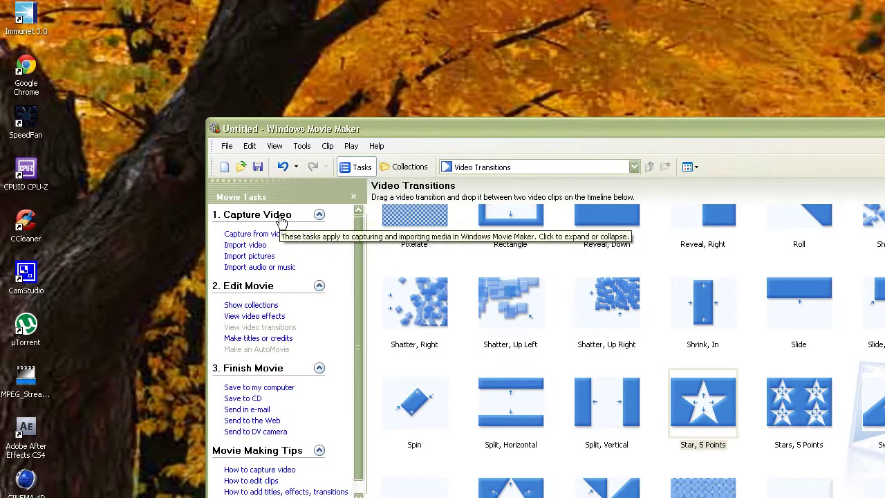
- Import the New Stories (Highway Blues) audio file, place it at the start of the Audio/Music track, and view the clip's options
{"action": "left_click", "coordinate": [265, 271]}
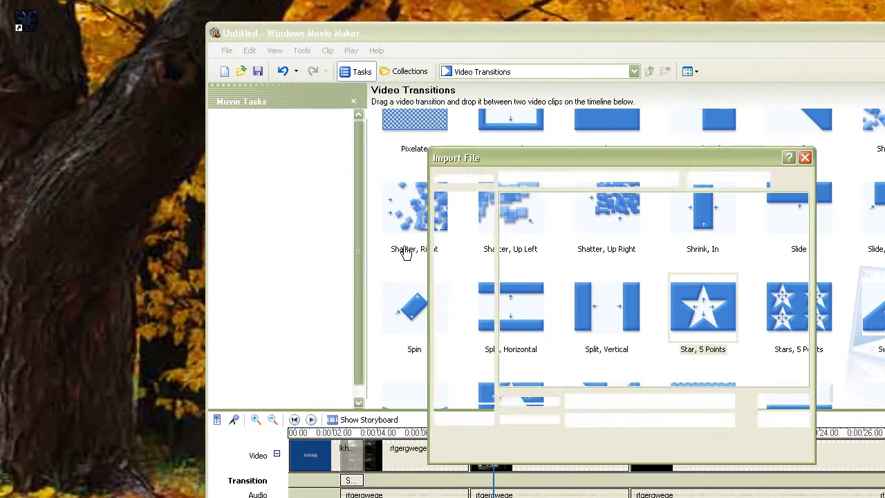
{"action": "double_click", "coordinate": [546, 211]}
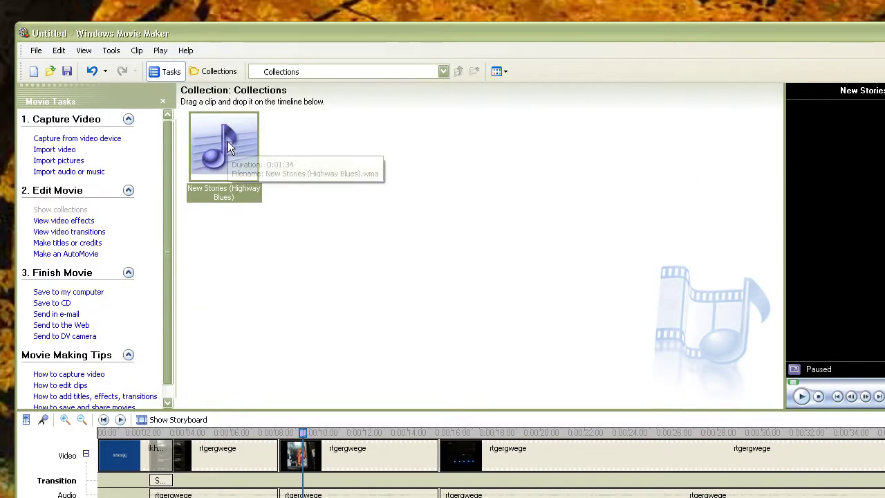
{"action": "left_click_drag", "start_coordinate": [227, 141], "coordinate": [96, 497]}
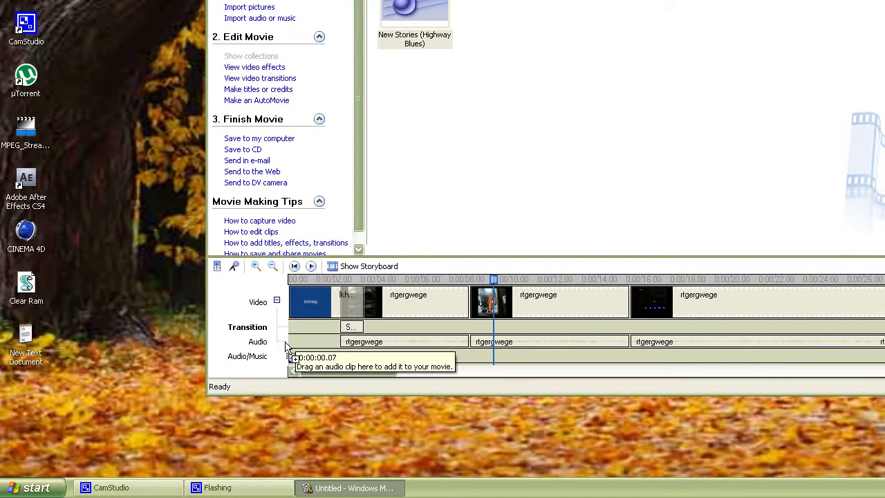
{"action": "left_click_drag", "start_coordinate": [285, 346], "coordinate": [478, 377]}
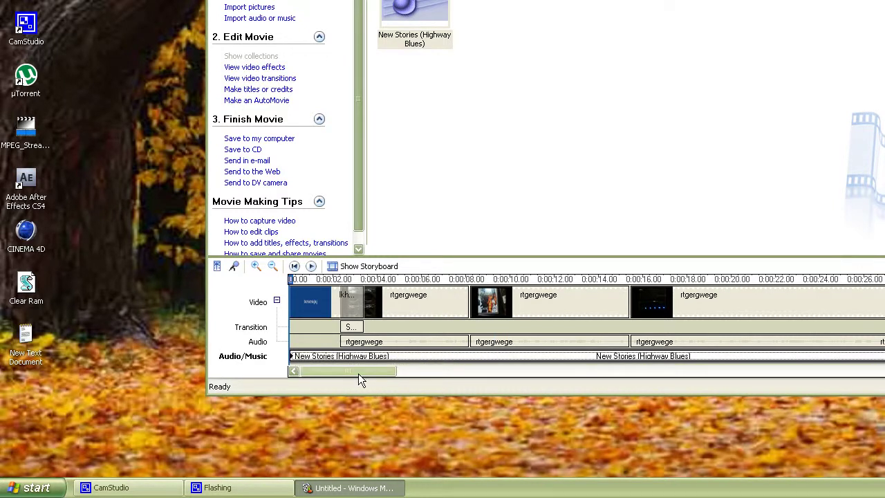
{"action": "right_click", "coordinate": [369, 356]}
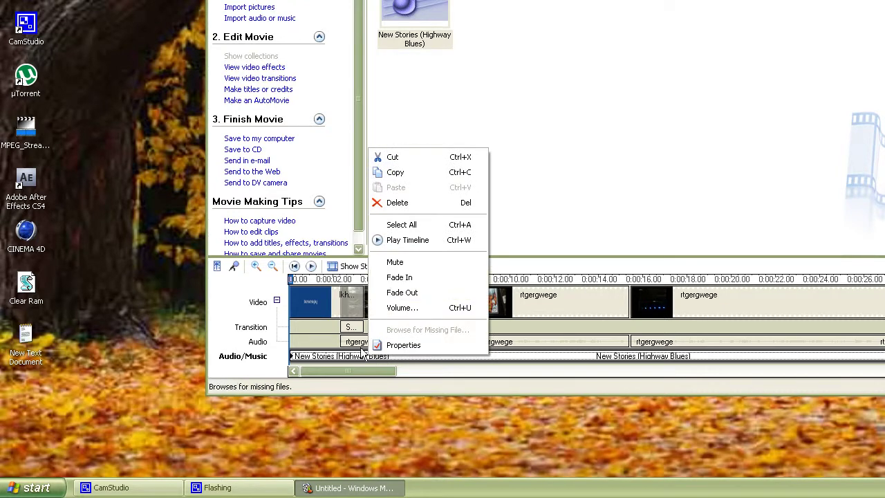
- Try to trim the end of the last rtgergwege clip back to about 0:05:35.80
{"action": "left_click_drag", "start_coordinate": [359, 368], "coordinate": [673, 365]}
{"action": "left_click_drag", "start_coordinate": [575, 358], "coordinate": [884, 355]}
{"action": "left_click_drag", "start_coordinate": [630, 360], "coordinate": [679, 360]}
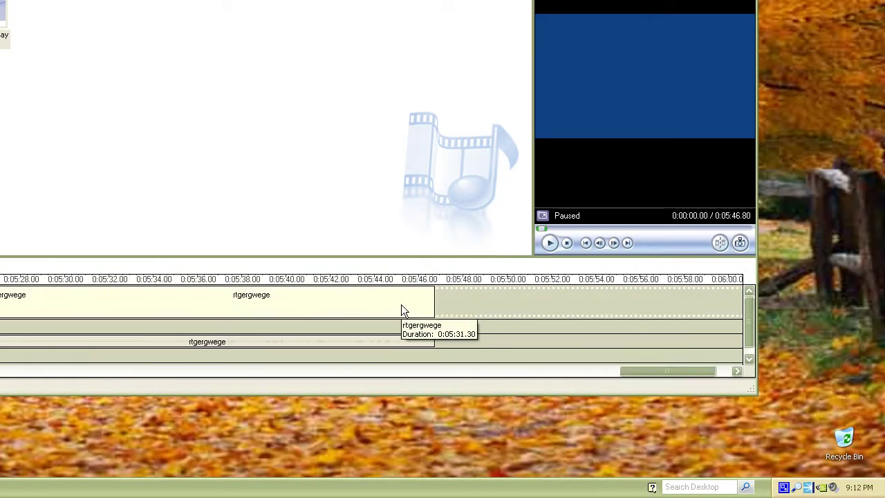
{"action": "left_click", "coordinate": [338, 311]}
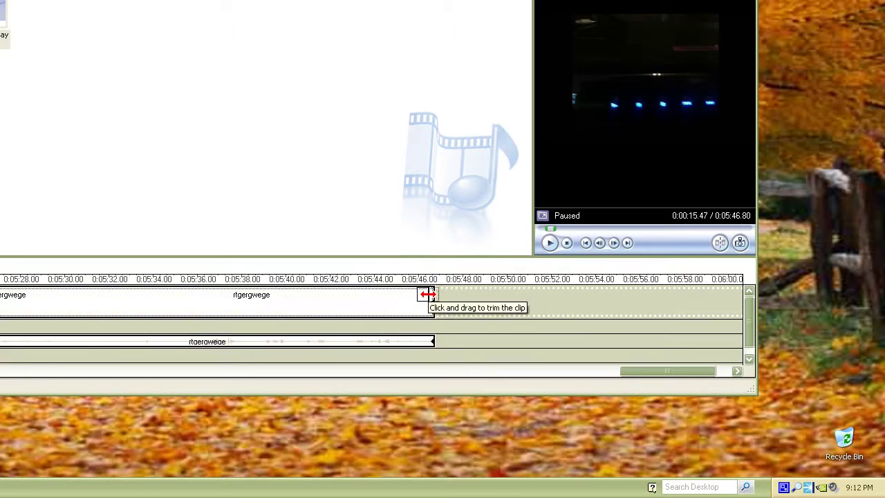
{"action": "left_click_drag", "start_coordinate": [427, 294], "coordinate": [186, 294]}
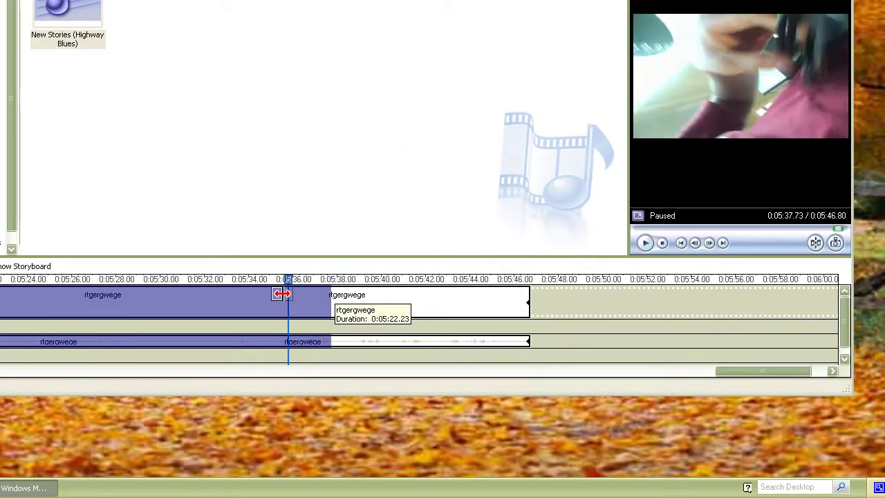
{"action": "left_click_drag", "start_coordinate": [282, 295], "coordinate": [283, 294]}
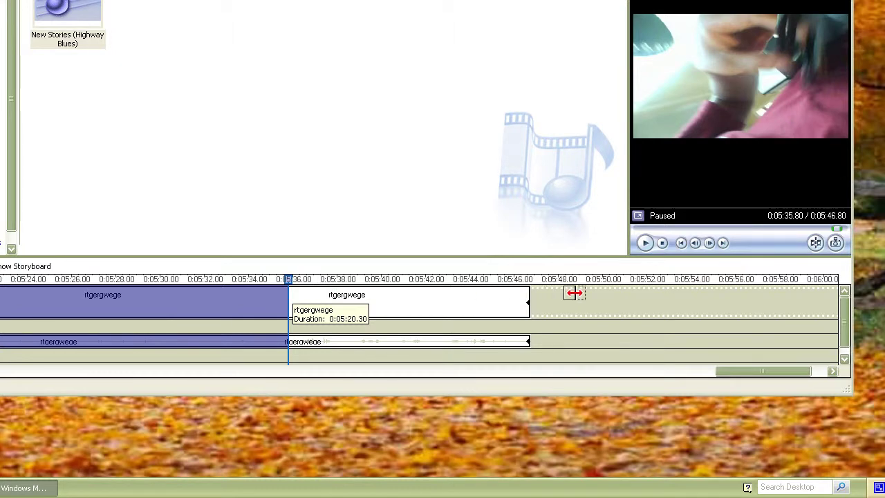
{"action": "left_click", "coordinate": [575, 293]}
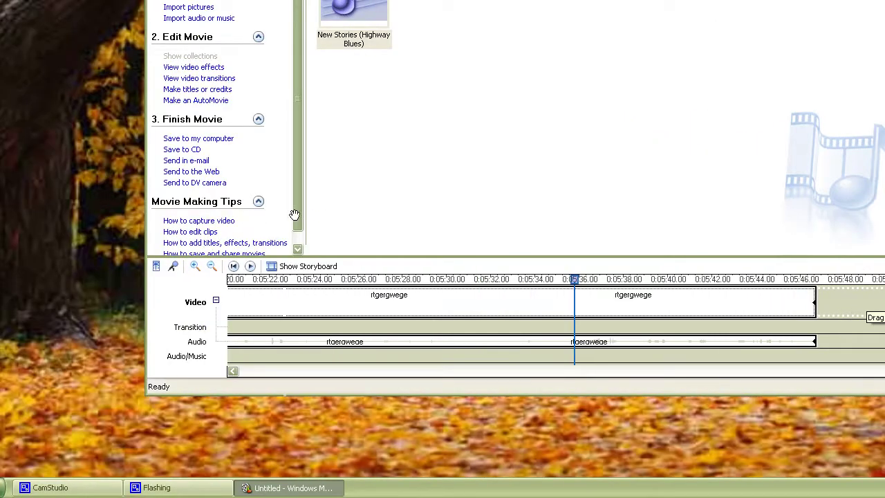
- Return to the beginning of the timeline and select the middle rtgergwege clip
{"action": "scroll", "coordinate": [255, 228], "scroll_direction": "down", "scroll_amount": 1}
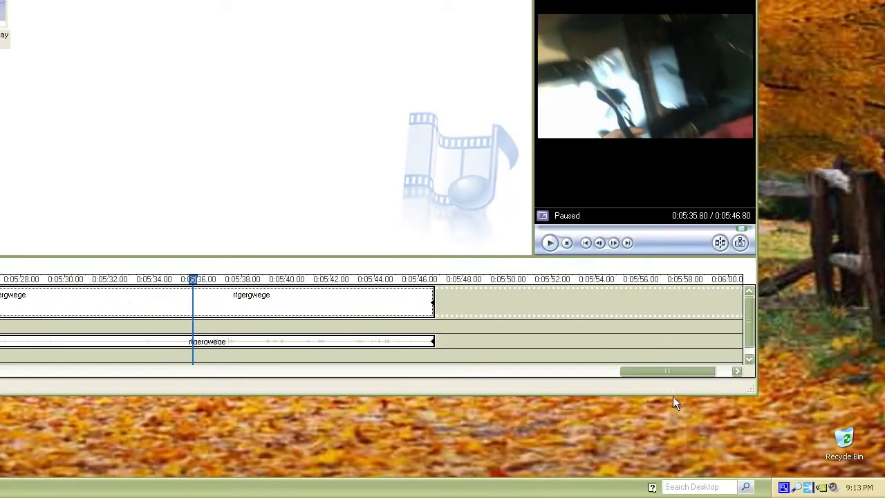
{"action": "left_click_drag", "start_coordinate": [664, 372], "coordinate": [293, 371]}
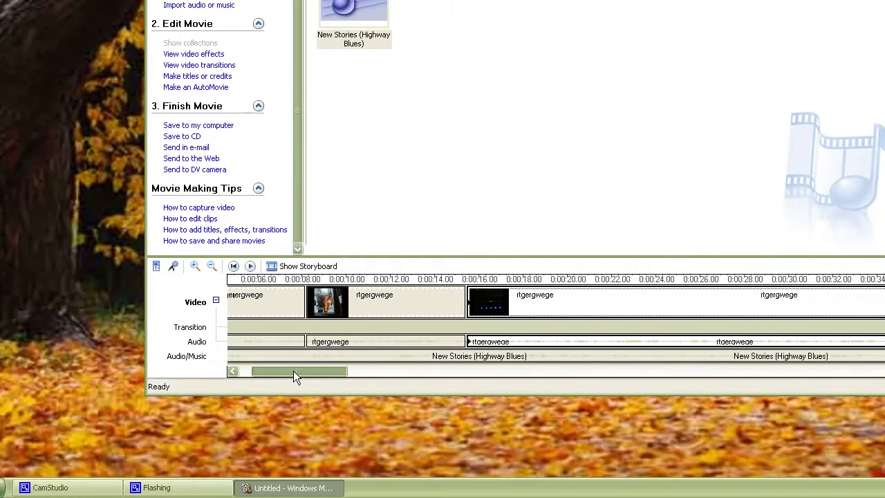
{"action": "left_click", "coordinate": [385, 303]}
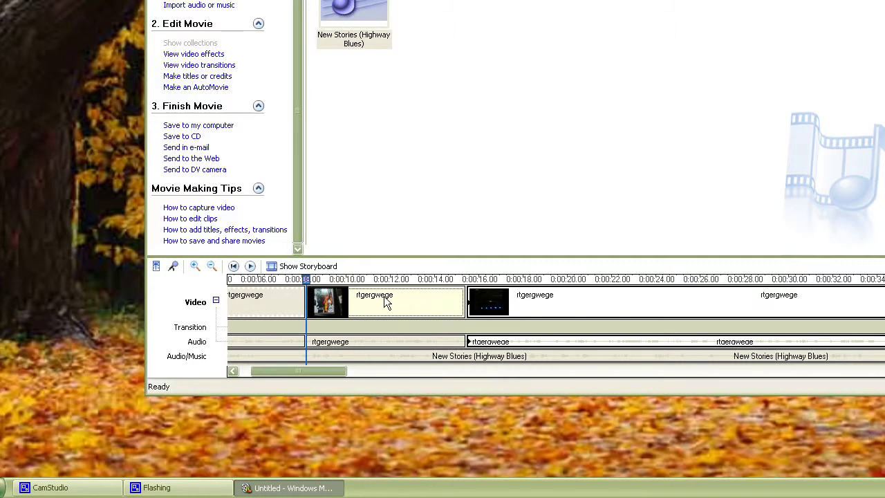
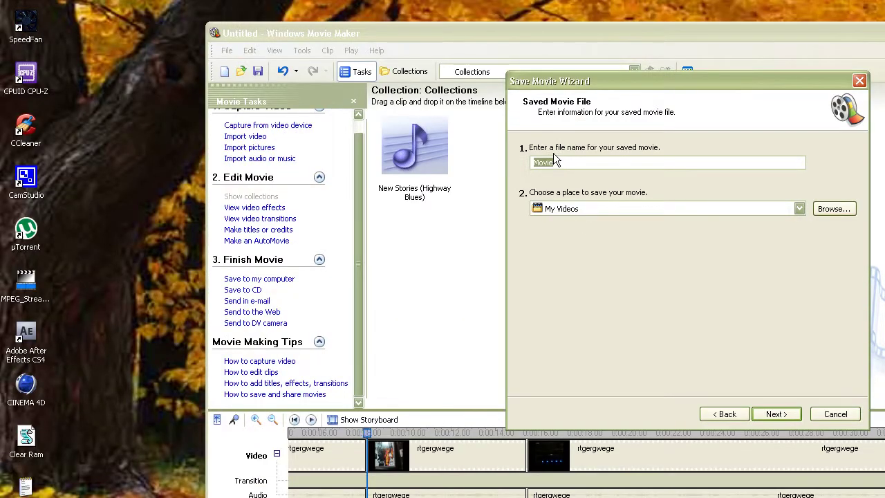
- Name the saved movie lklklk, look through the destination folders, keep My Videos as the location, and continue to the movie settings
{"action": "type", "text": "lklklk"}
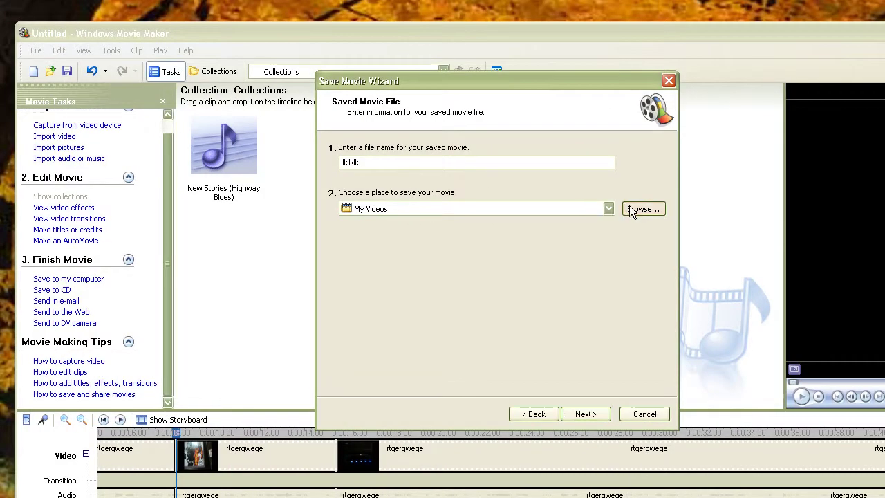
{"action": "left_click", "coordinate": [823, 209]}
{"action": "left_click", "coordinate": [415, 226]}
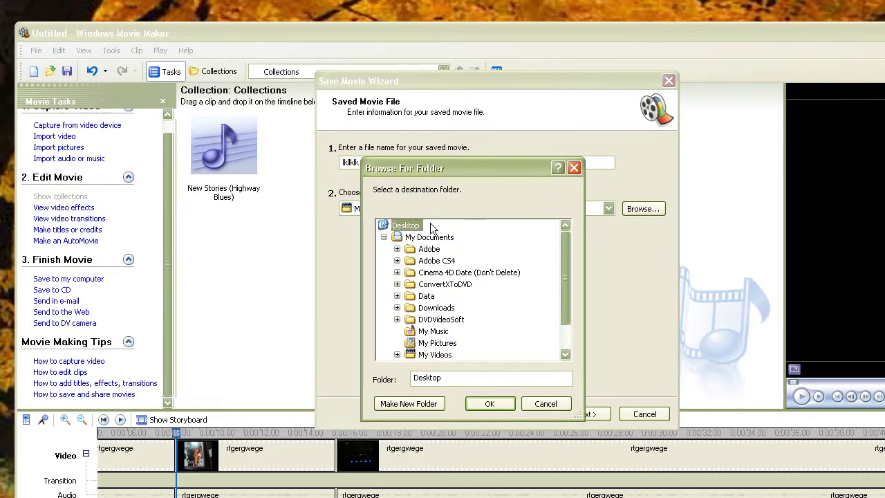
{"action": "left_click", "coordinate": [574, 168]}
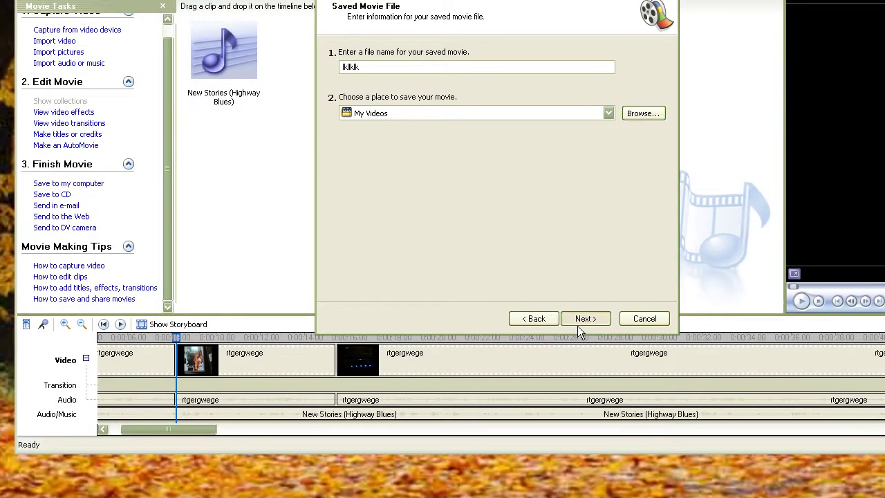
{"action": "left_click", "coordinate": [581, 320]}
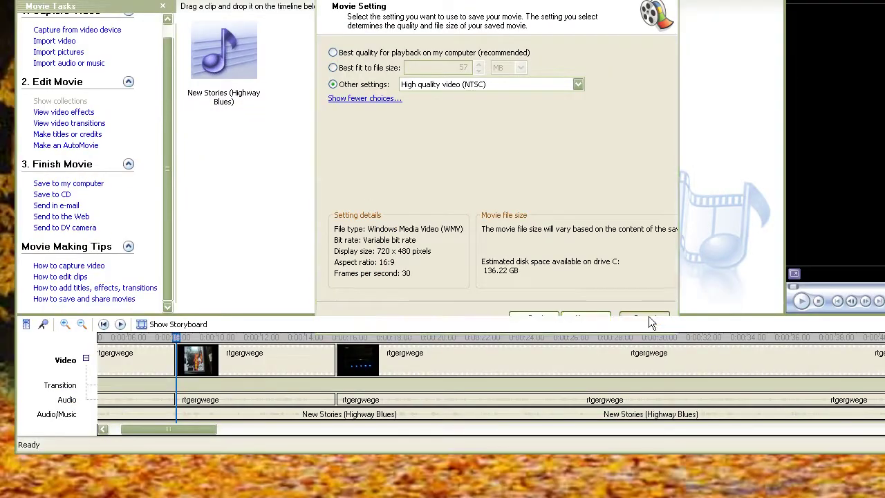
- Leave the save wizard and review the default durations and video properties in the advanced program options
{"action": "left_click", "coordinate": [644, 414]}
{"action": "left_click", "coordinate": [111, 51]}
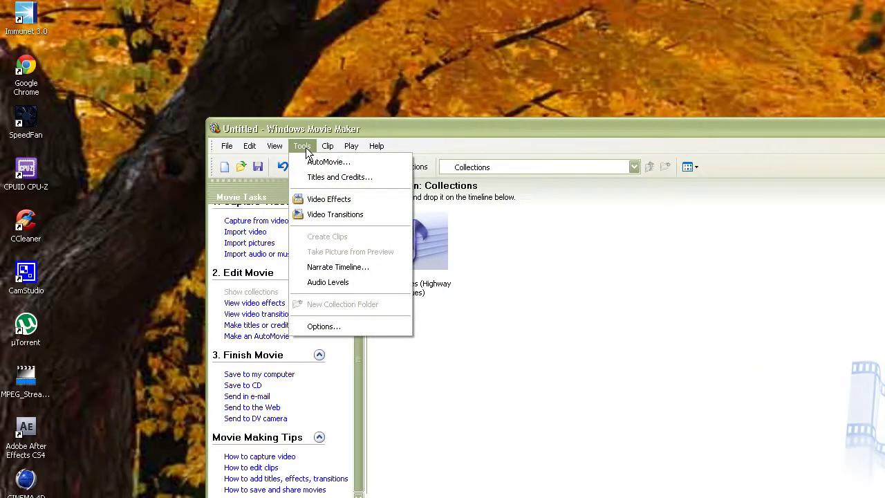
{"action": "left_click", "coordinate": [332, 325]}
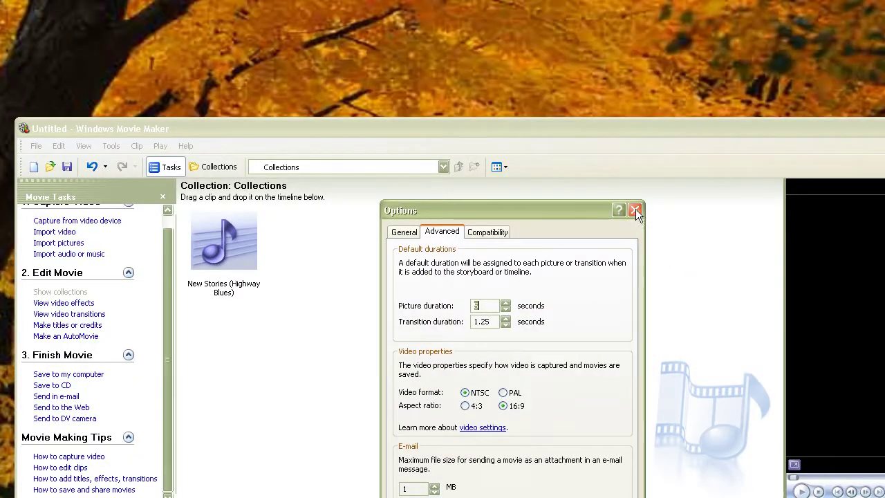
{"action": "left_click", "coordinate": [636, 208]}
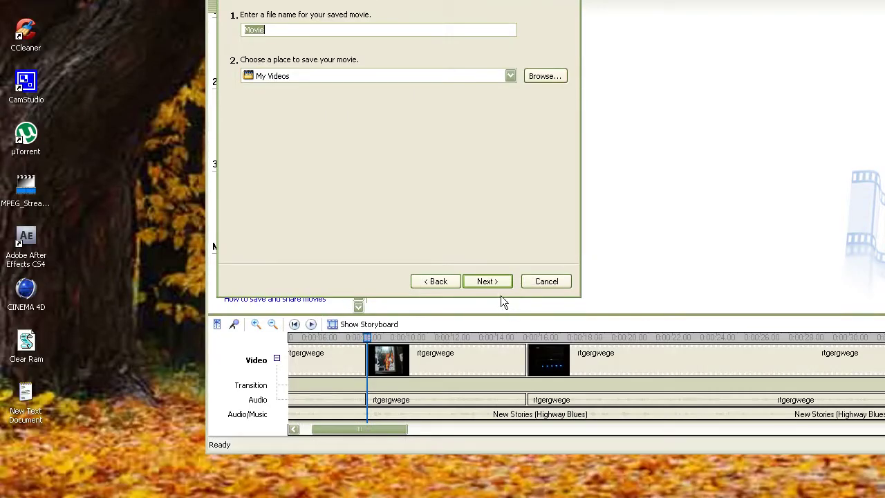
- Start saving the movie as dfgd in My Videos with the High quality video (NTSC) setting, and cancel the save
{"action": "type", "text": "dfgd"}
{"action": "left_click", "coordinate": [501, 283]}
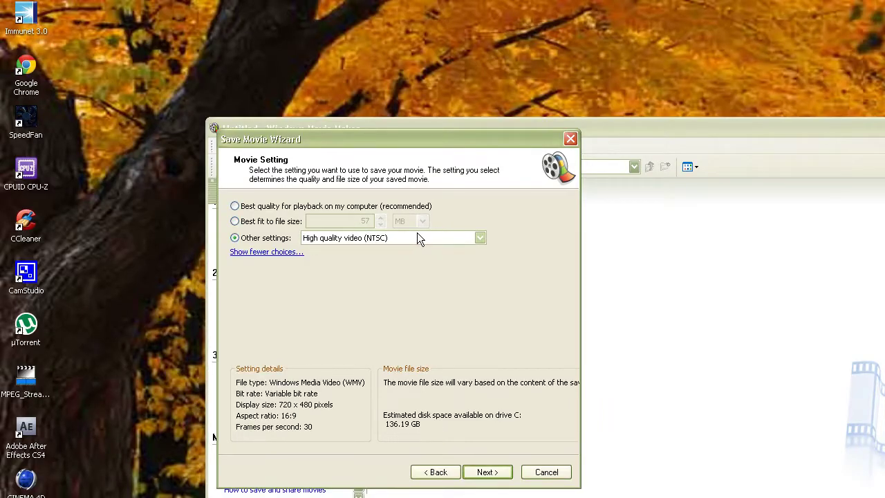
{"action": "left_click", "coordinate": [456, 237]}
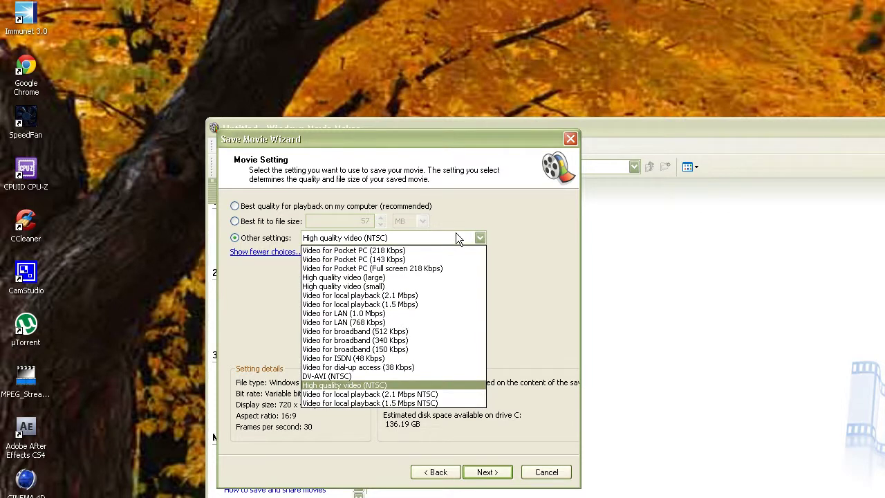
{"action": "left_click", "coordinate": [455, 237]}
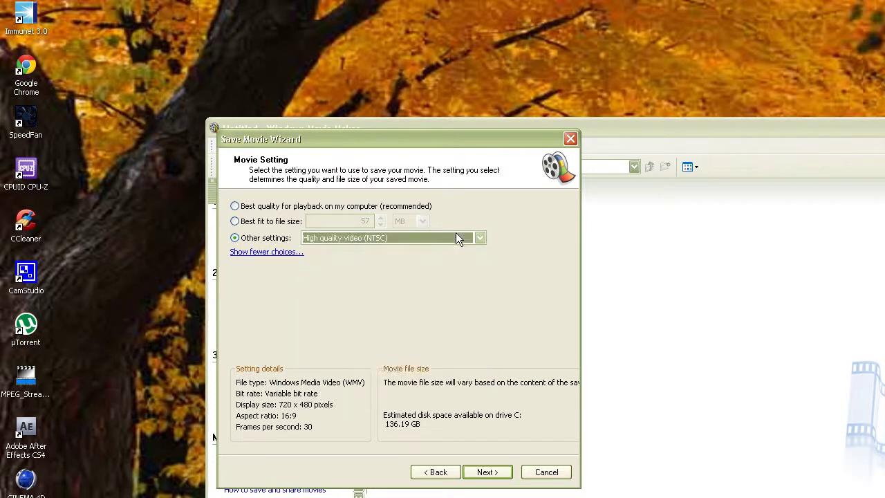
{"action": "left_click", "coordinate": [488, 471]}
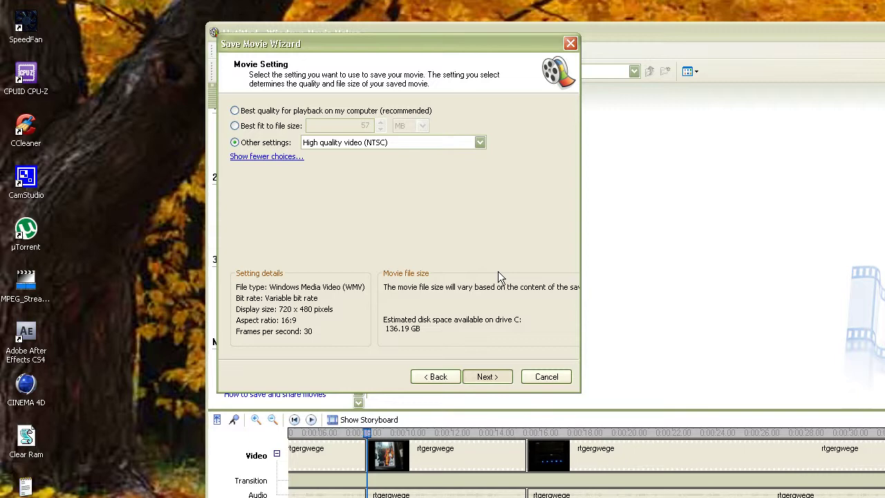
{"action": "key", "text": "Return"}
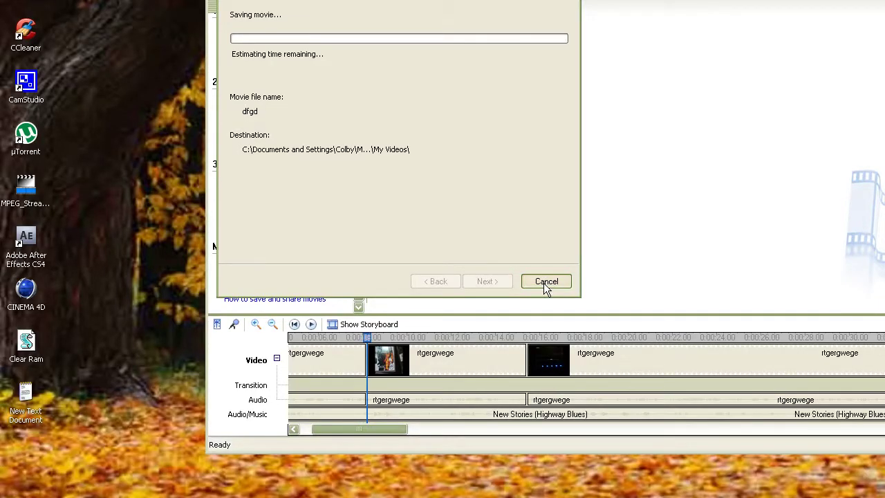
{"action": "left_click", "coordinate": [543, 283]}
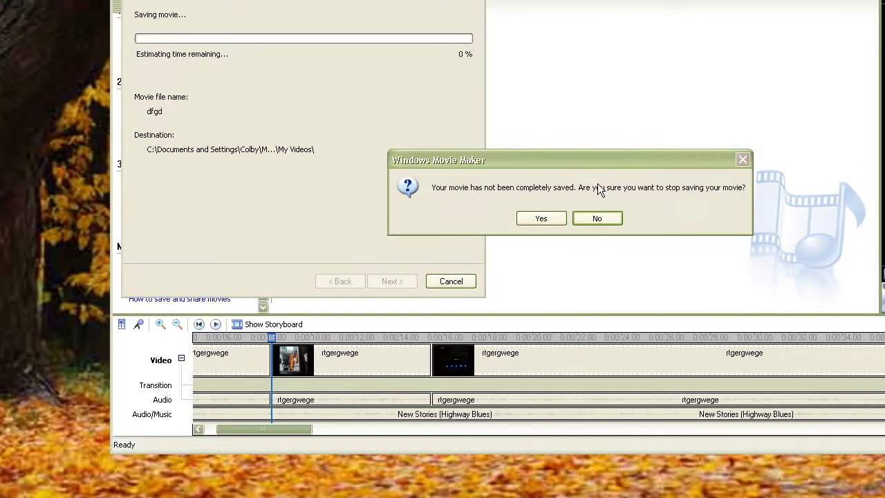
{"action": "left_click", "coordinate": [541, 219]}
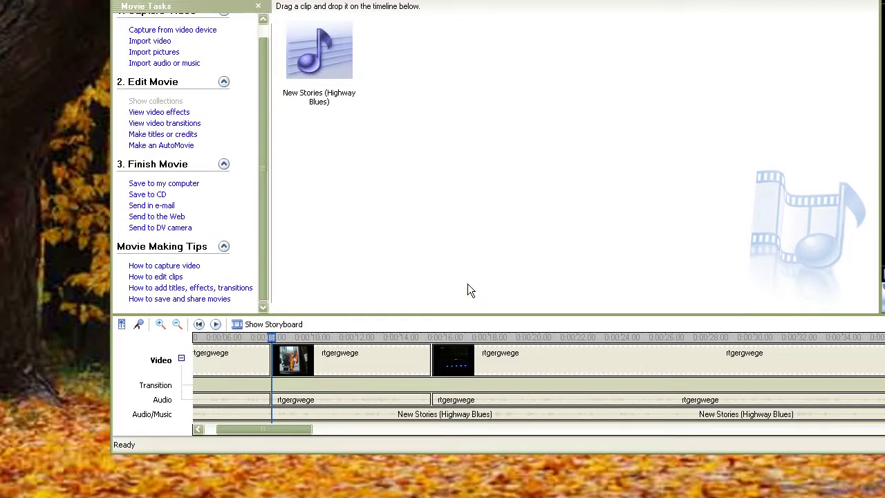
- Browse from My Documents to the My Videos folder, look inside its Narration subfolder, and close the folder window
{"action": "key", "text": "super"}
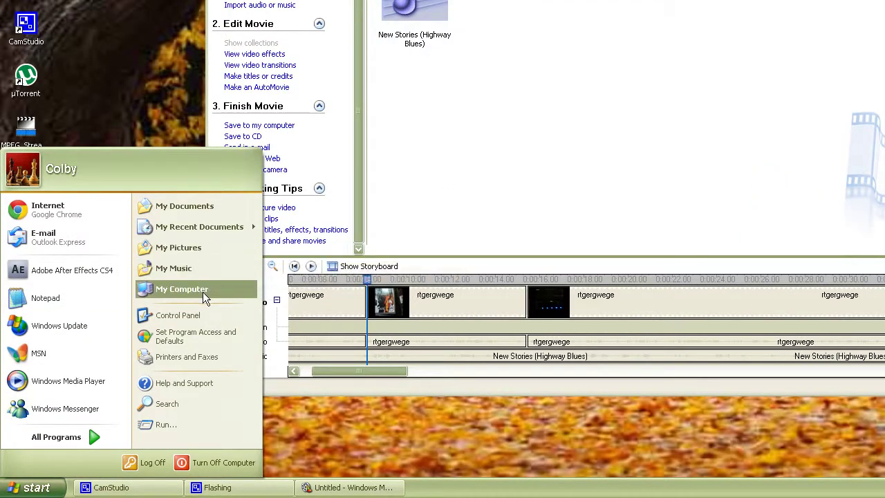
{"action": "left_click_drag", "start_coordinate": [202, 207], "coordinate": [388, 122]}
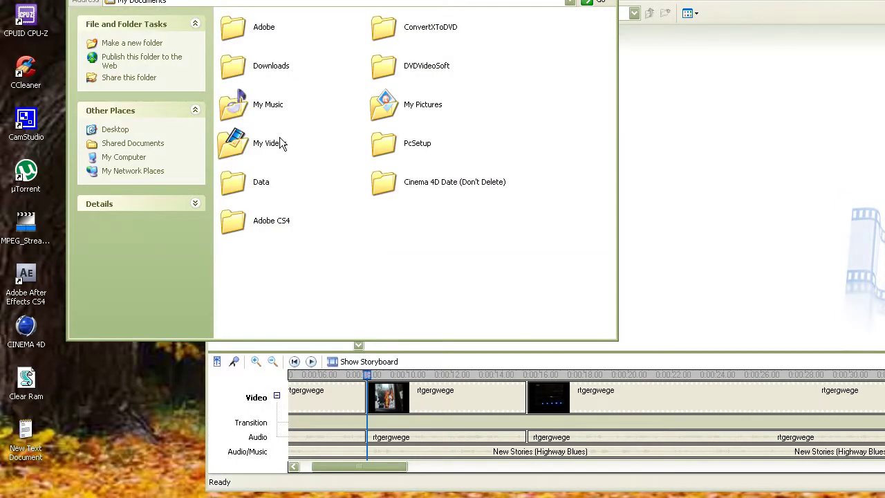
{"action": "double_click", "coordinate": [280, 141]}
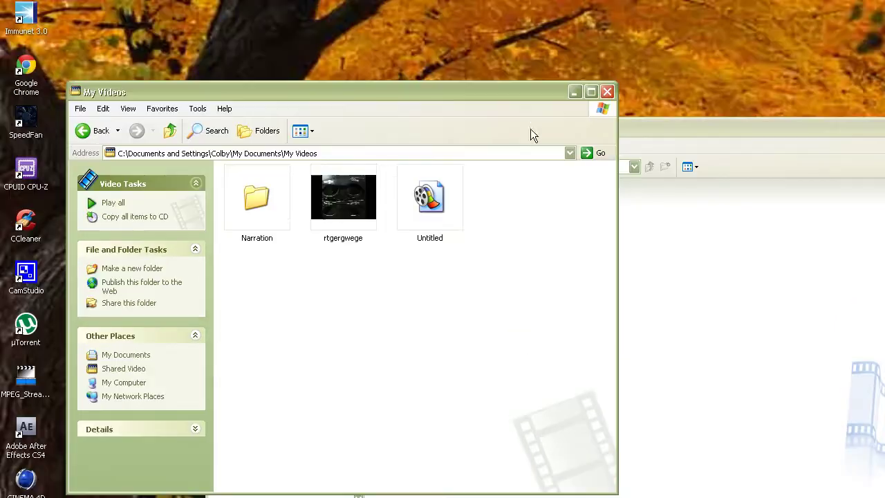
{"action": "double_click", "coordinate": [270, 201]}
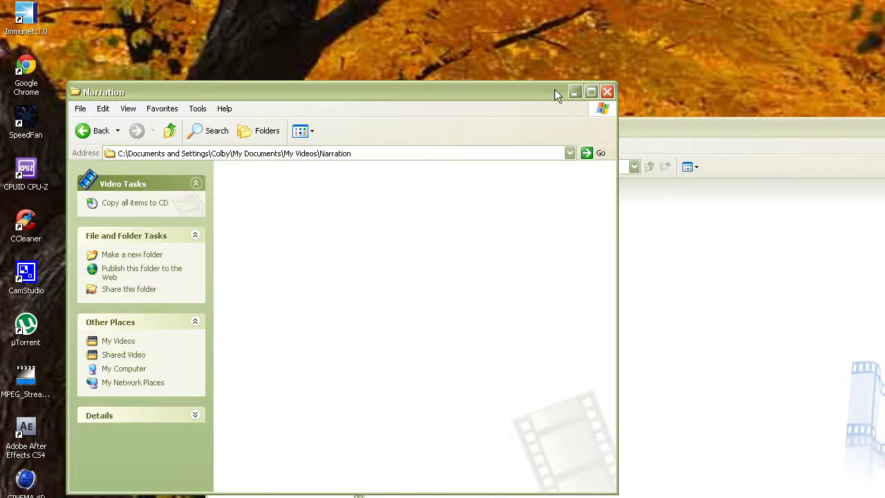
{"action": "left_click", "coordinate": [607, 92]}
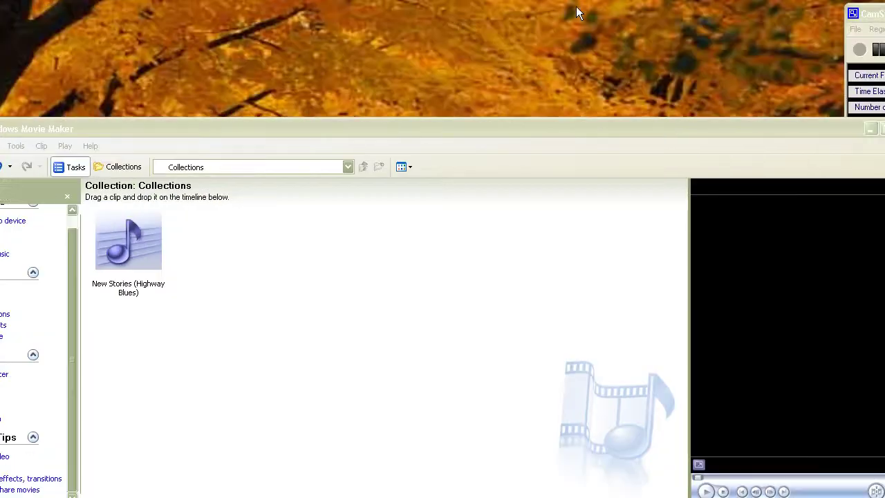